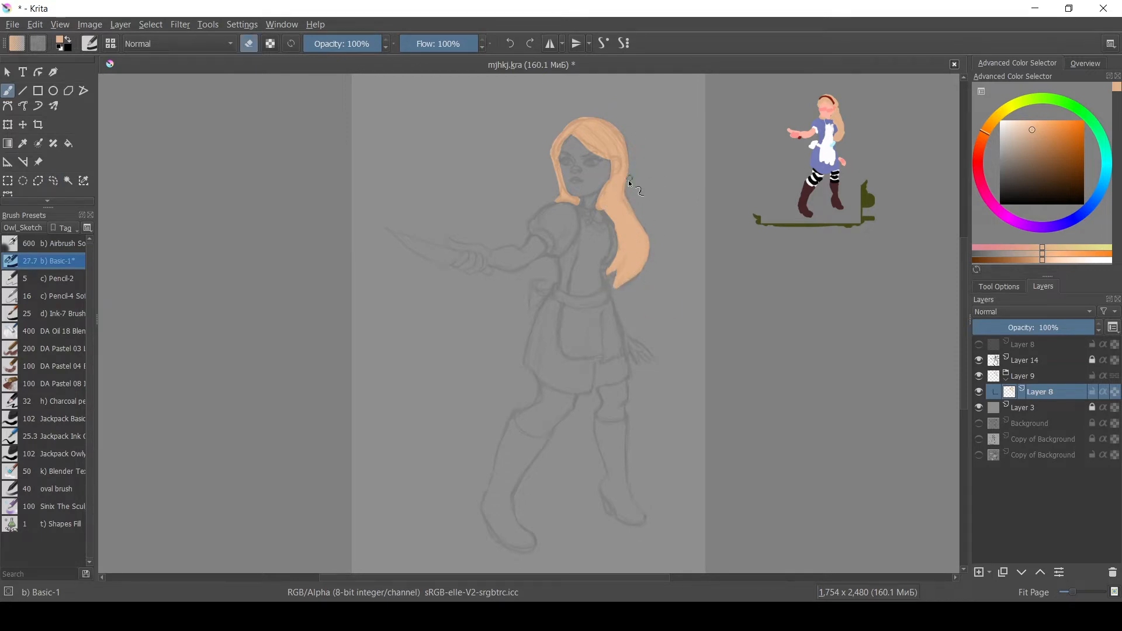
Trim the hair edge, then add a new layer and paint the face, arm and hand in a skin tone.
key(e)
drag(579, 125, 560, 140)
key(Insert)
ctrl+click(826, 114)
mouse_move(568, 178)
mouse_down()
mouse_move(615, 162)
mouse_move(586, 194)
mouse_up()
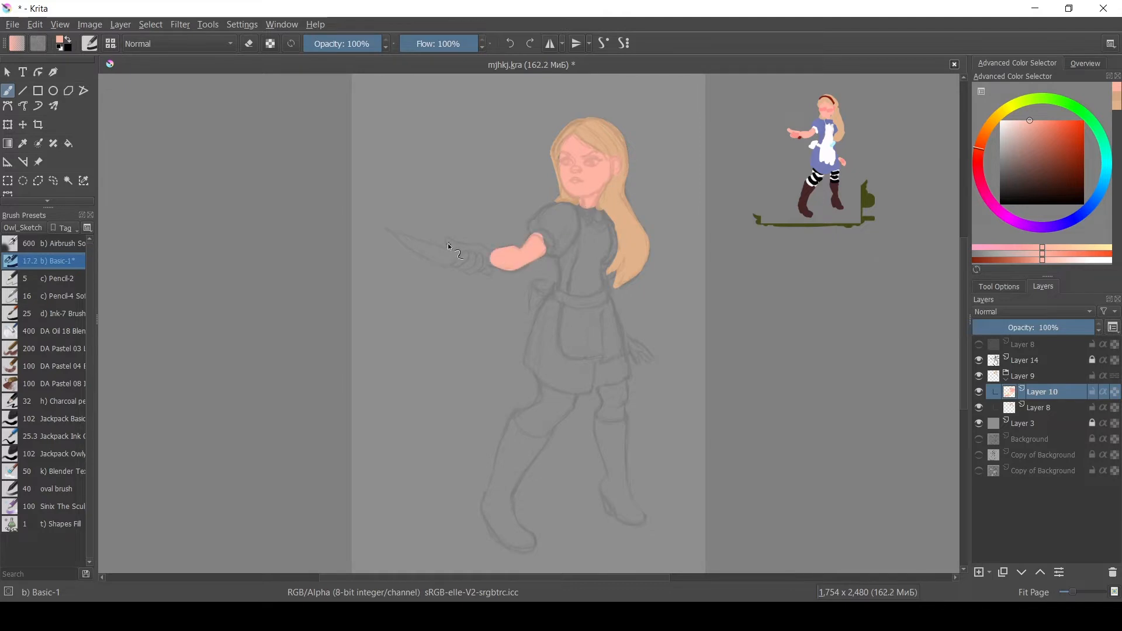
drag(647, 351, 652, 357)
Add a new layer and paint the blue dress and the white apron stripe using colours sampled from the reference.
click(979, 572)
ctrl+click(819, 163)
mouse_move(547, 306)
mouse_down()
mouse_move(559, 380)
mouse_move(568, 283)
mouse_move(594, 222)
mouse_move(584, 297)
mouse_up()
ctrl+click(825, 141)
drag(572, 310, 590, 342)
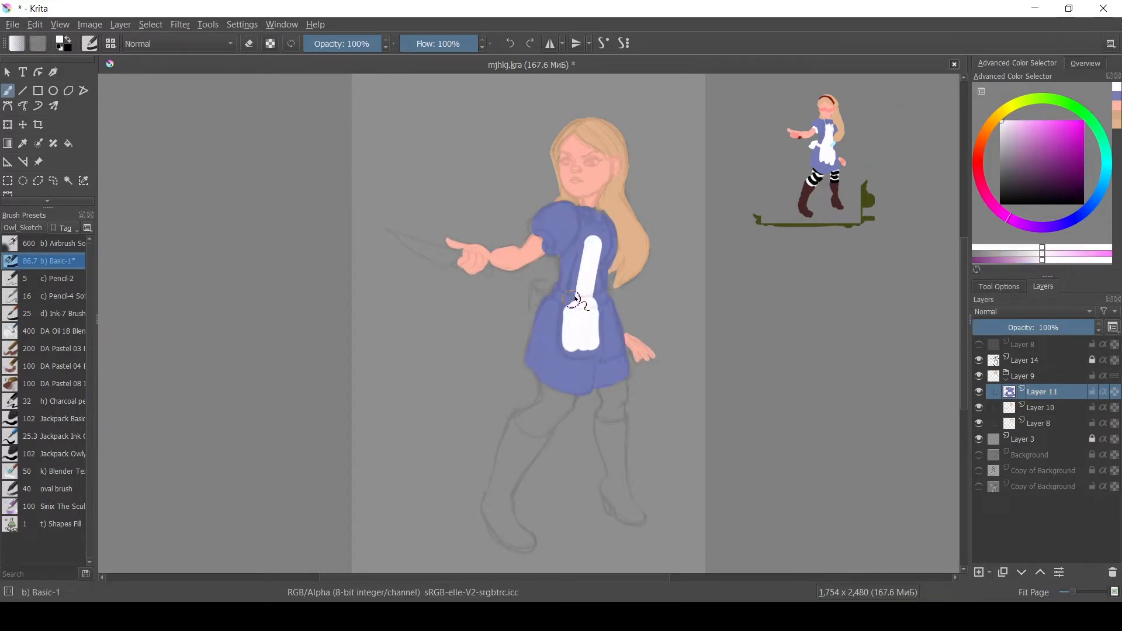
drag(544, 287, 533, 305)
Add a new layer and paint both boots dark brown sampled from the reference figure.
click(979, 573)
ctrl+click(809, 192)
drag(520, 445, 495, 509)
drag(496, 510, 524, 543)
drag(603, 429, 634, 519)
Paint white stockings on the legs on a new layer and place that layer below the dress layer.
click(979, 572)
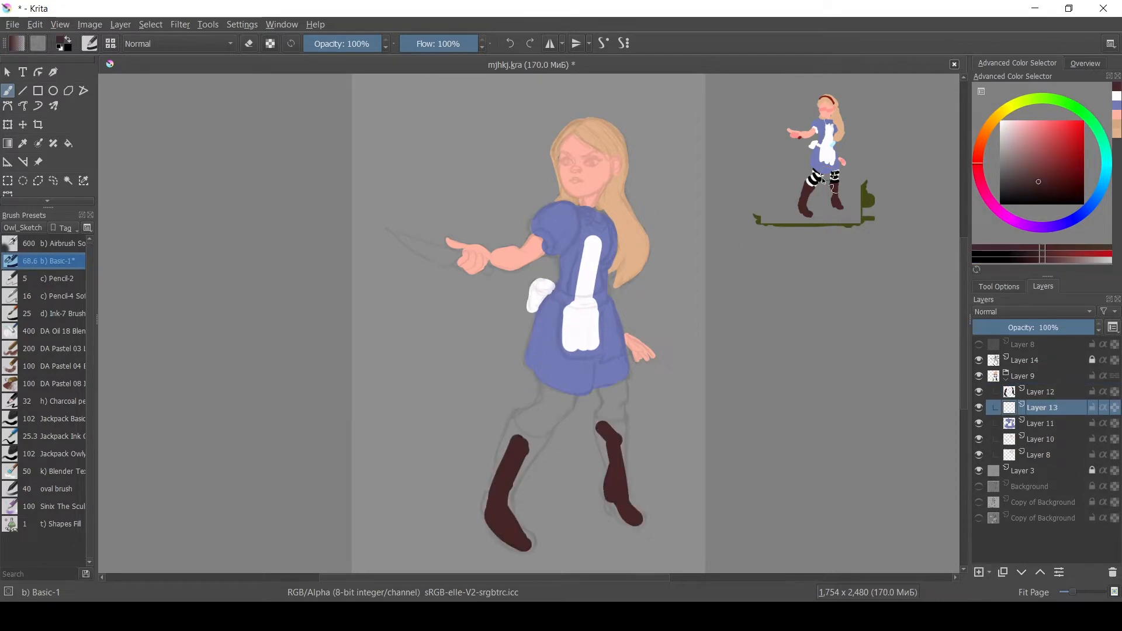
ctrl+click(817, 175)
mouse_move(521, 418)
mouse_down()
mouse_move(548, 429)
mouse_move(532, 426)
mouse_up()
ctrl+click(813, 182)
drag(1042, 408, 1041, 431)
mouse_move(607, 389)
mouse_down()
mouse_move(617, 416)
mouse_move(620, 407)
mouse_move(608, 415)
mouse_up()
key(e)
key(e)
ctrl+click(547, 411)
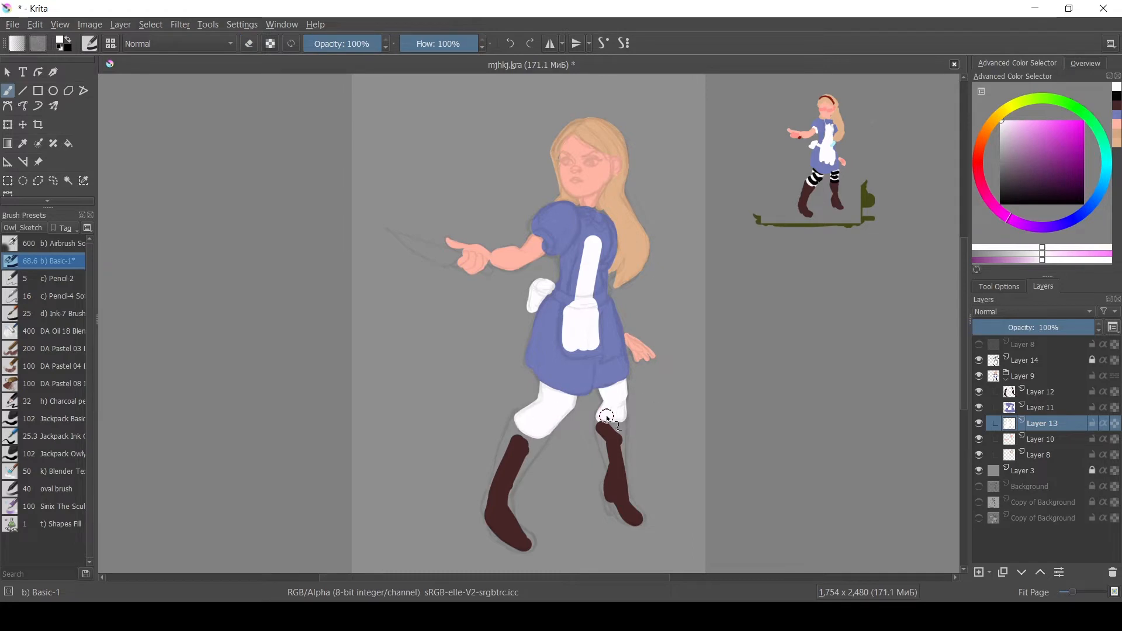
Select the boots layer, extend the boots up the calves, and save the file.
click(1022, 403)
click(1024, 394)
ctrl+click(517, 453)
mouse_move(523, 452)
mouse_down()
mouse_move(505, 497)
mouse_move(508, 445)
mouse_move(514, 534)
mouse_up()
drag(603, 435, 609, 501)
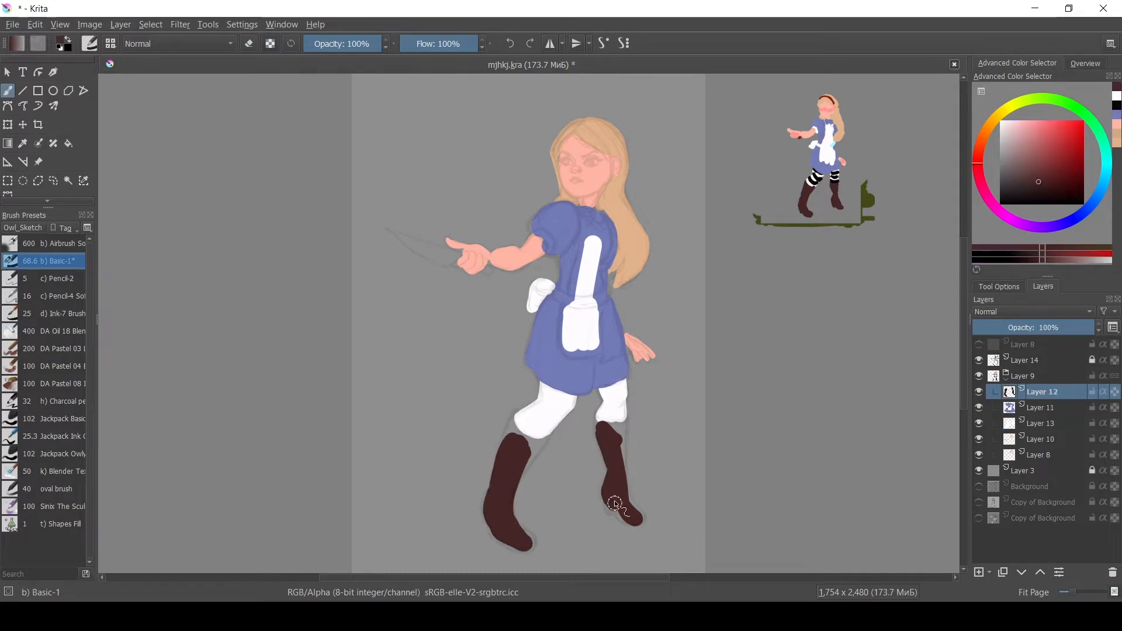
key(ctrl+s)
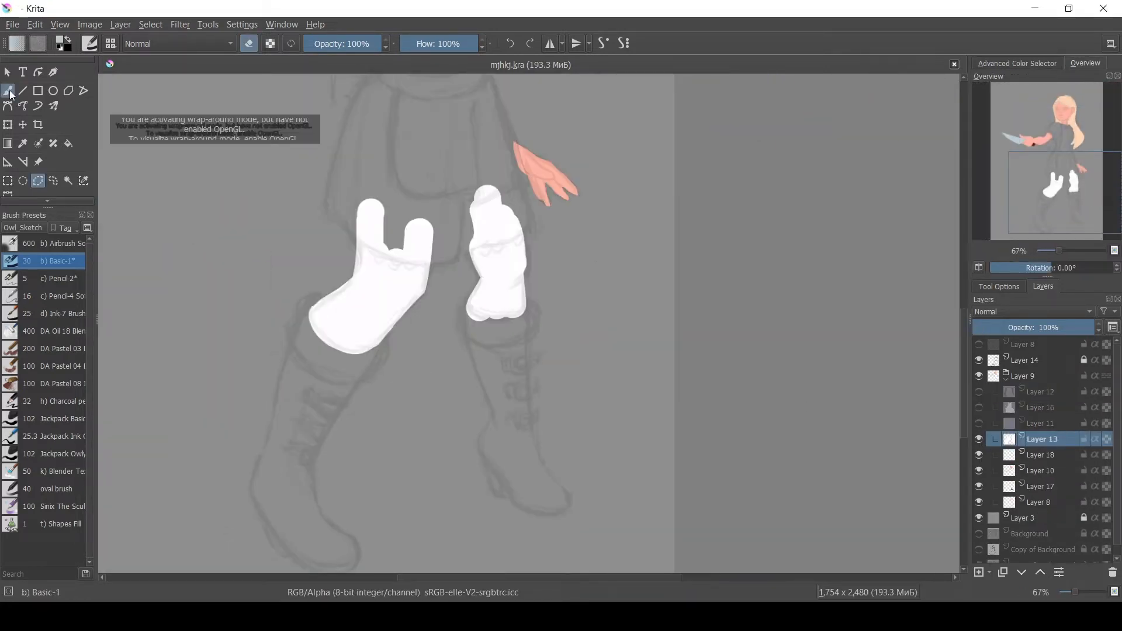
Reshape the white stockings around the knees in the zoomed-in view.
mouse_move(426, 263)
mouse_down()
mouse_move(489, 256)
mouse_move(520, 232)
mouse_move(526, 273)
mouse_move(509, 314)
mouse_move(474, 313)
mouse_move(483, 261)
mouse_up()
mouse_move(374, 338)
mouse_down()
mouse_move(448, 255)
mouse_move(431, 254)
mouse_move(421, 280)
mouse_move(466, 243)
mouse_up()
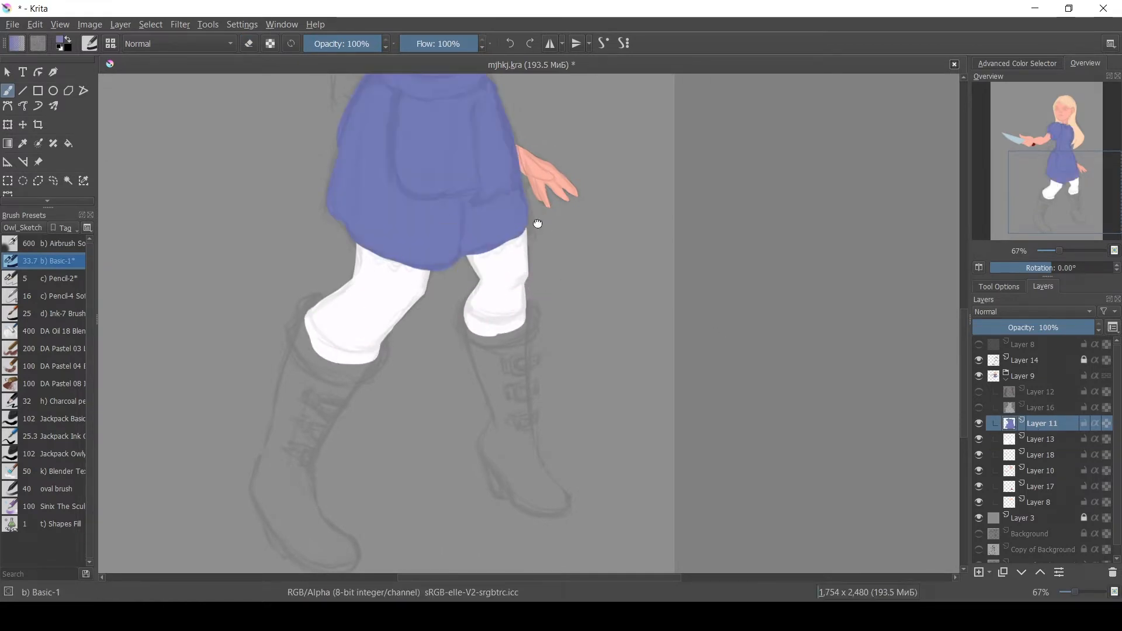
drag(538, 223, 477, 356)
key(e)
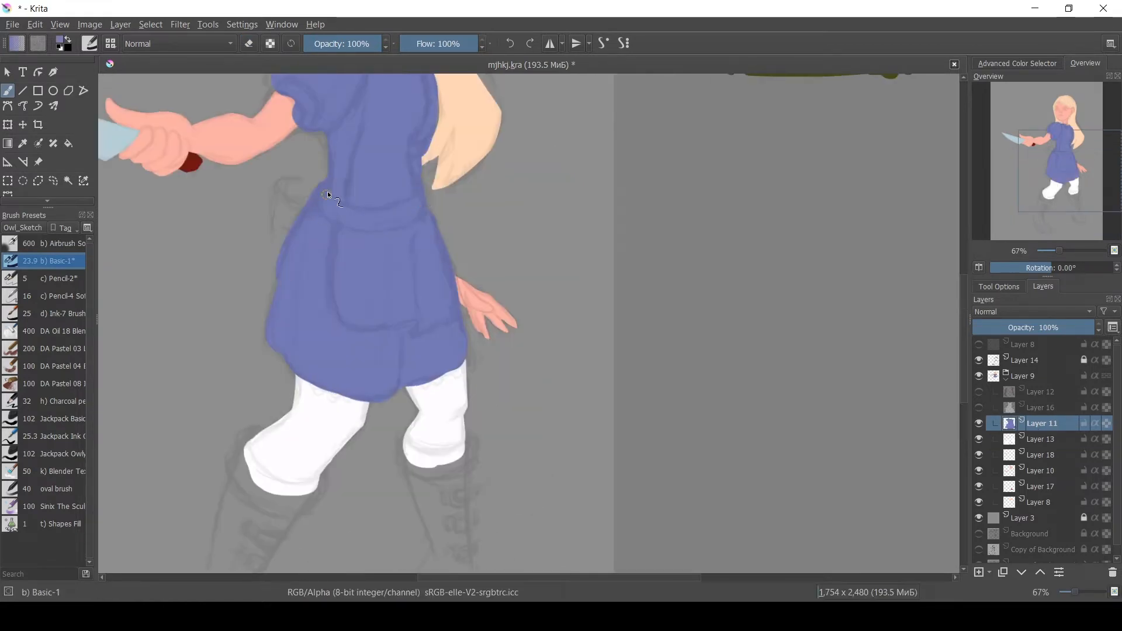
Refine the dress edges by painting and erasing along the waist and skirt.
drag(327, 191, 273, 299)
key(e)
key(e)
drag(417, 374, 459, 383)
key(e)
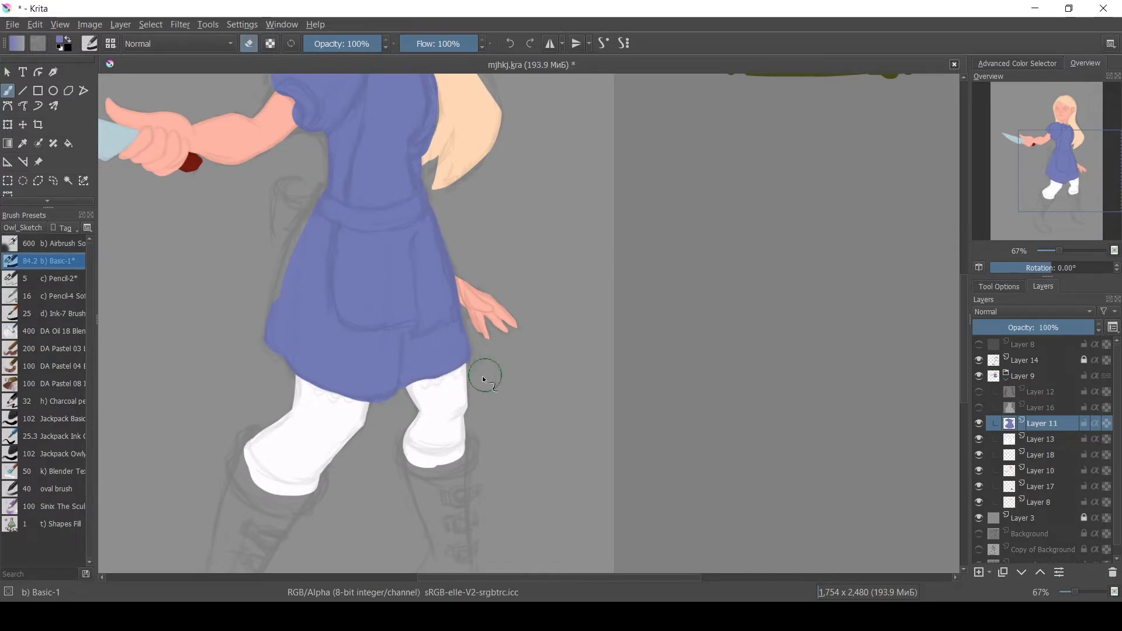
drag(279, 266, 269, 316)
drag(324, 152, 313, 284)
mouse_move(271, 180)
mouse_down()
mouse_move(257, 220)
mouse_move(266, 216)
mouse_up()
key(e)
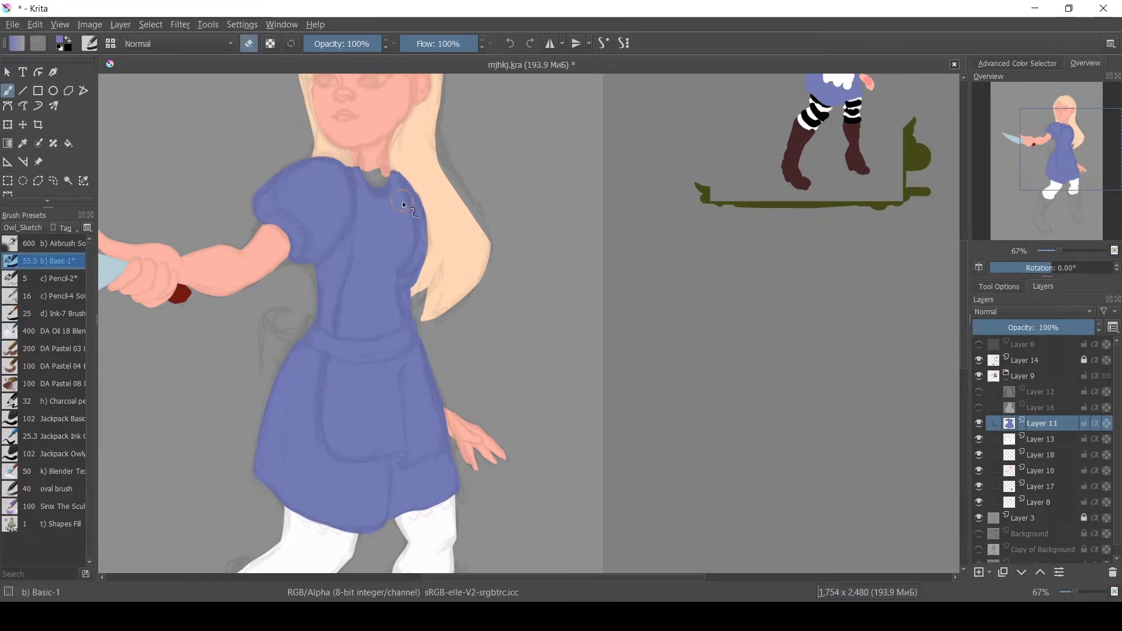
Touch up the dress around the neckline while switching between the skin and dress layers.
key(e)
key(e)
mouse_move(372, 163)
mouse_down()
mouse_move(409, 199)
mouse_move(382, 246)
mouse_move(390, 226)
mouse_up()
click(1023, 475)
ctrl+click(375, 157)
click(1035, 424)
ctrl+click(392, 251)
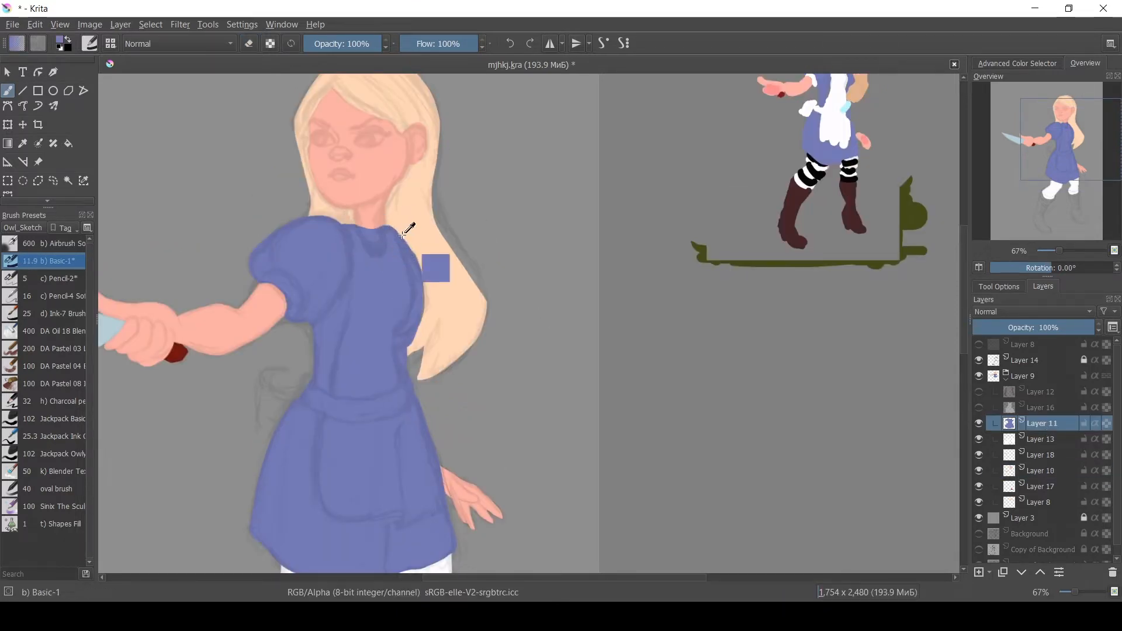
Save the file and make the apron layer visible.
key(ctrl+s)
click(1014, 409)
click(979, 407)
Refine the apron edges at the neckline, waist bow and hem by painting and erasing.
key(e)
key(e)
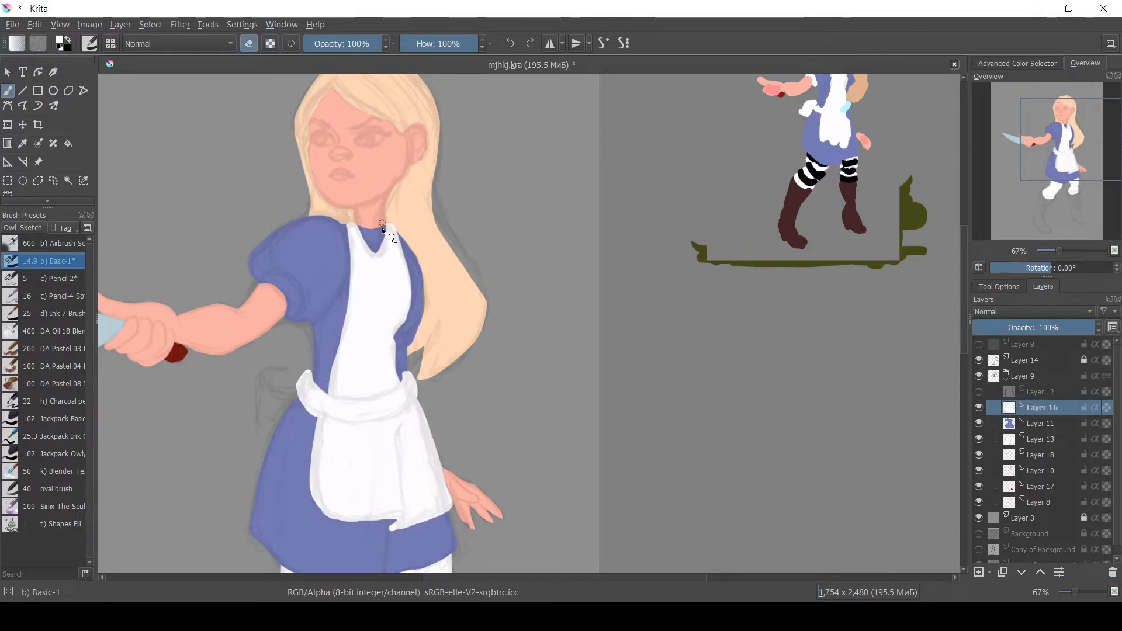
key(e)
drag(347, 224, 351, 246)
key(e)
mouse_move(330, 392)
mouse_down()
mouse_move(343, 292)
mouse_move(312, 409)
mouse_move(309, 369)
mouse_up()
key(e)
key(e)
drag(405, 370, 408, 385)
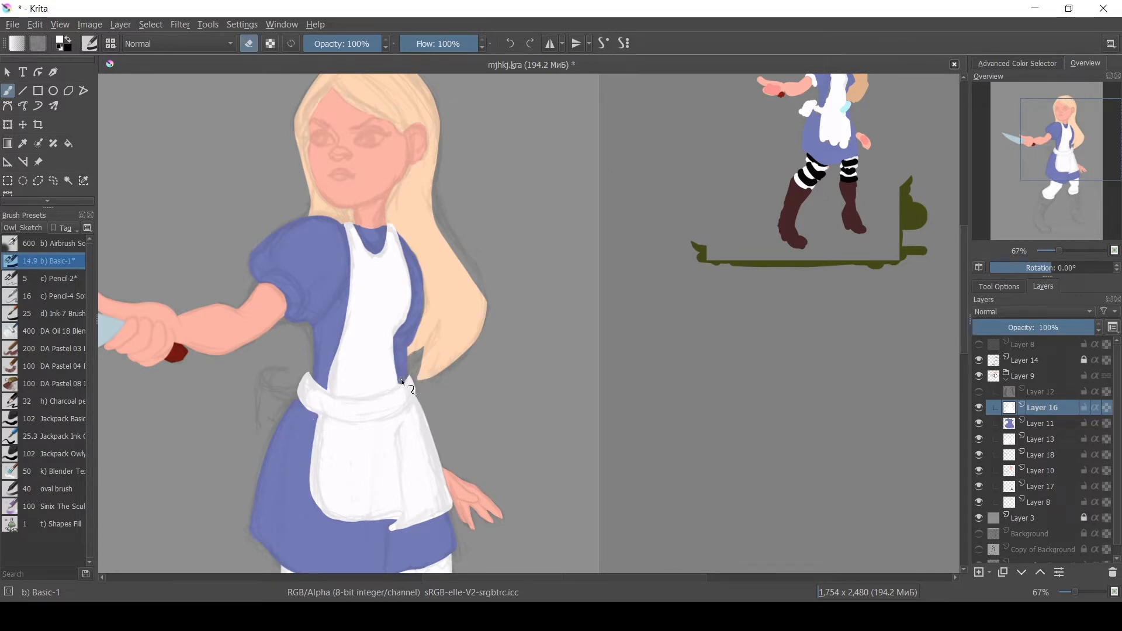
drag(322, 513, 368, 524)
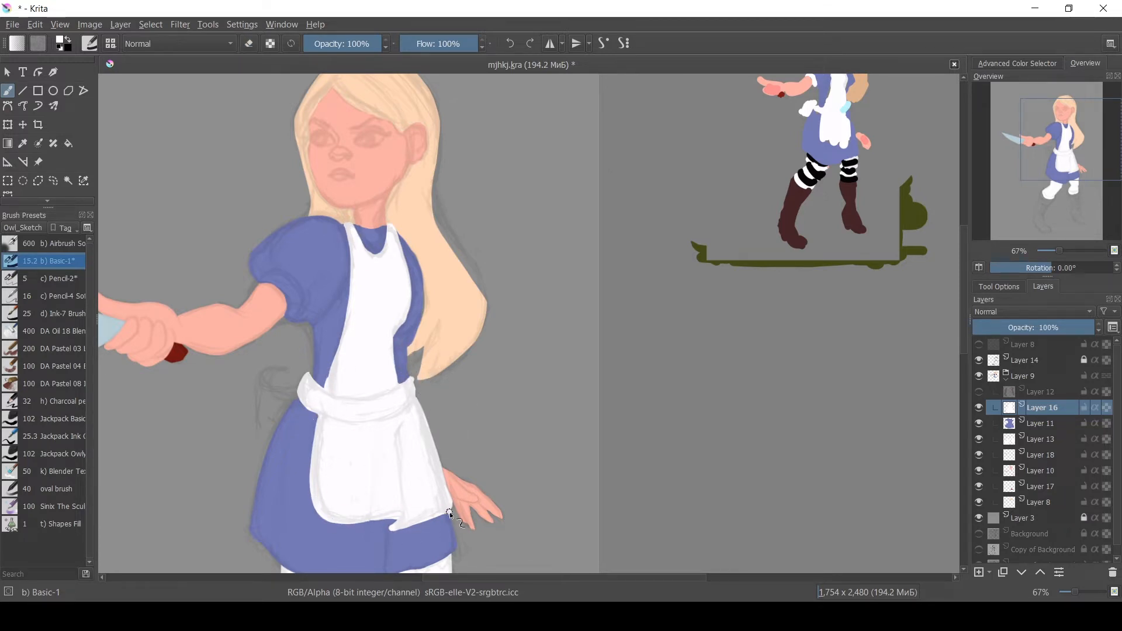
Zoom in and clean up the apron's waistband and lower edges.
key(ctrl+plus)
key(ctrl+plus)
drag(425, 351, 508, 135)
shift+drag(376, 274, 446, 514)
key(e)
drag(309, 521, 146, 441)
drag(170, 306, 151, 517)
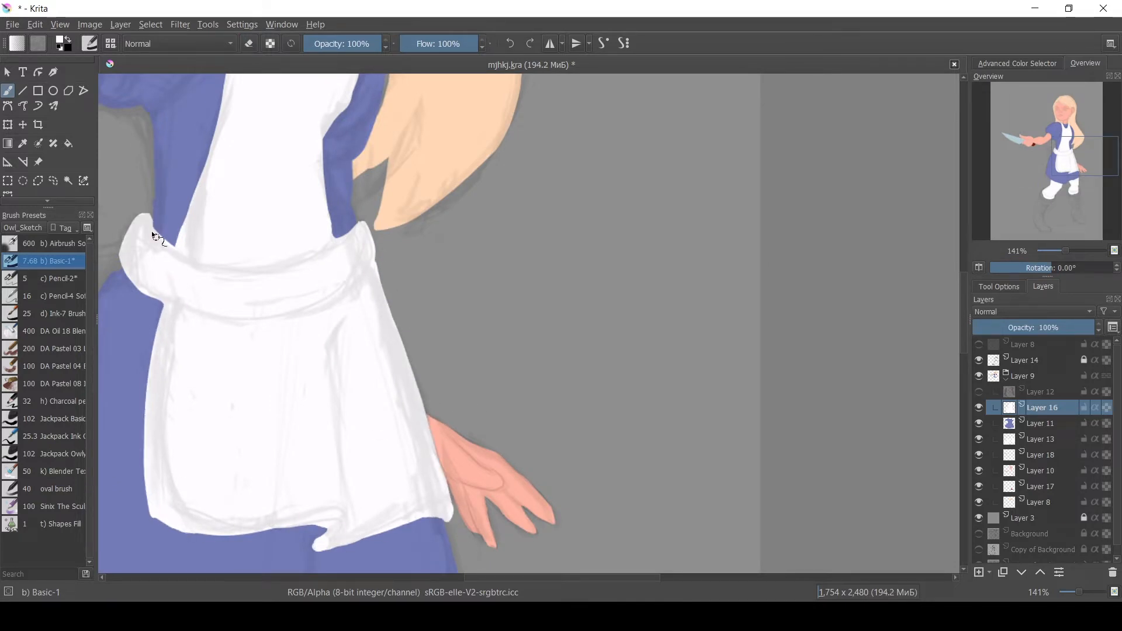
drag(228, 363, 276, 273)
drag(423, 152, 450, 401)
shift+drag(403, 327, 412, 328)
drag(403, 293, 417, 396)
Touch up the apron edge beside the hair, undoing one stroke.
key(ctrl+minus)
key(ctrl+minus)
key(ctrl+minus)
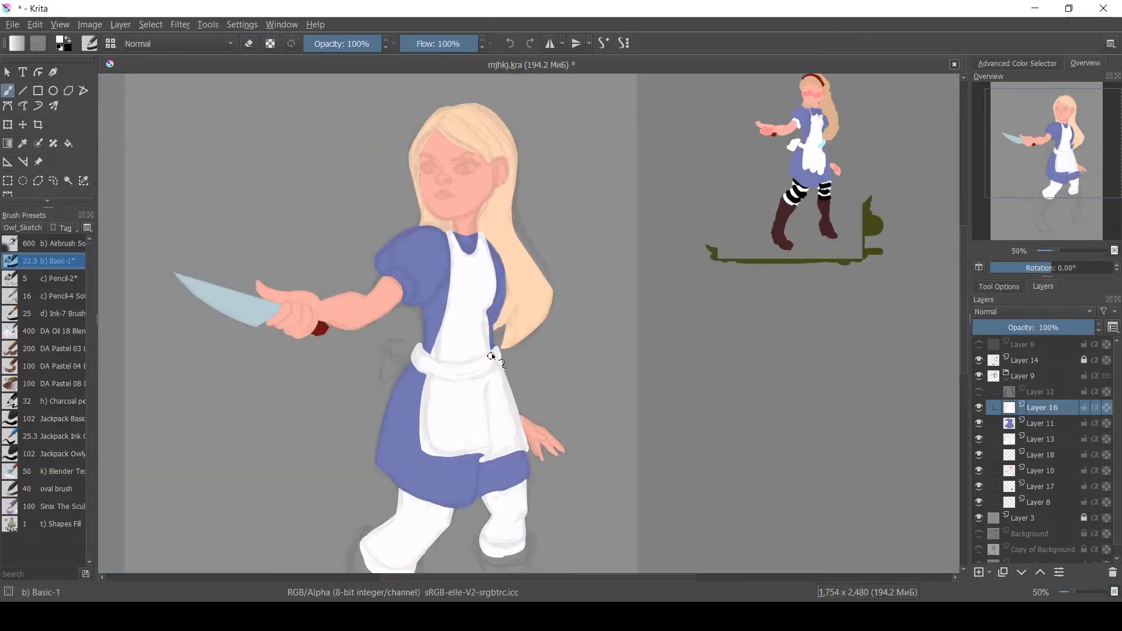
drag(490, 320, 493, 355)
drag(488, 238, 510, 325)
key(e)
key(ctrl+z)
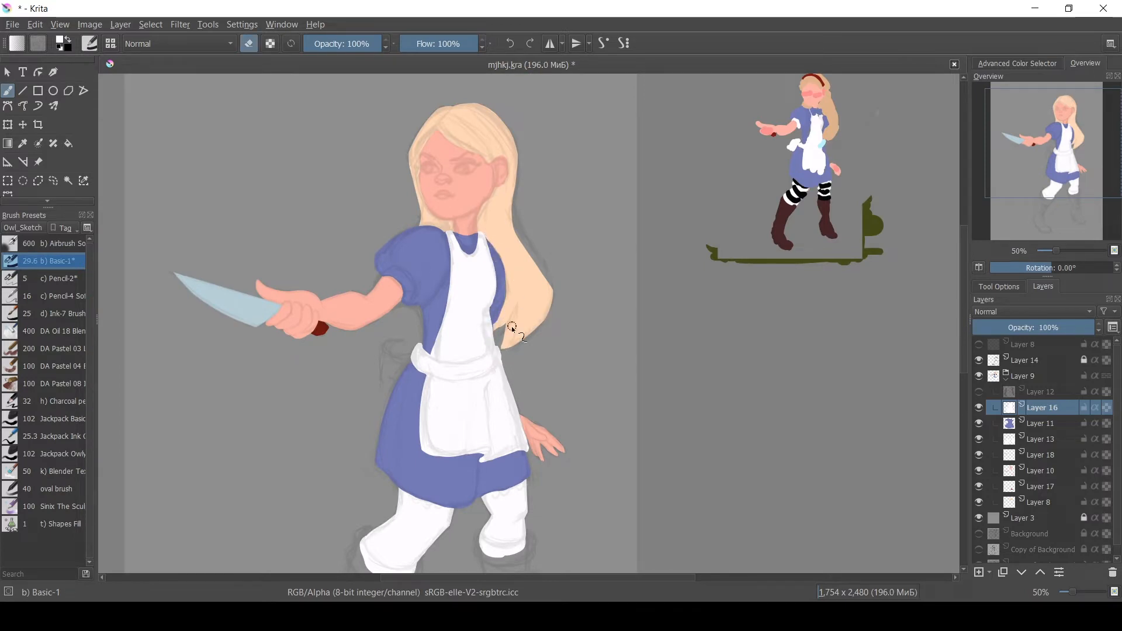
mouse_move(501, 251)
mouse_down()
mouse_move(508, 336)
mouse_move(498, 335)
mouse_move(508, 325)
mouse_move(492, 350)
mouse_up()
Inspect the skin, stockings and apron layers by selecting them and toggling their visibility.
click(1039, 427)
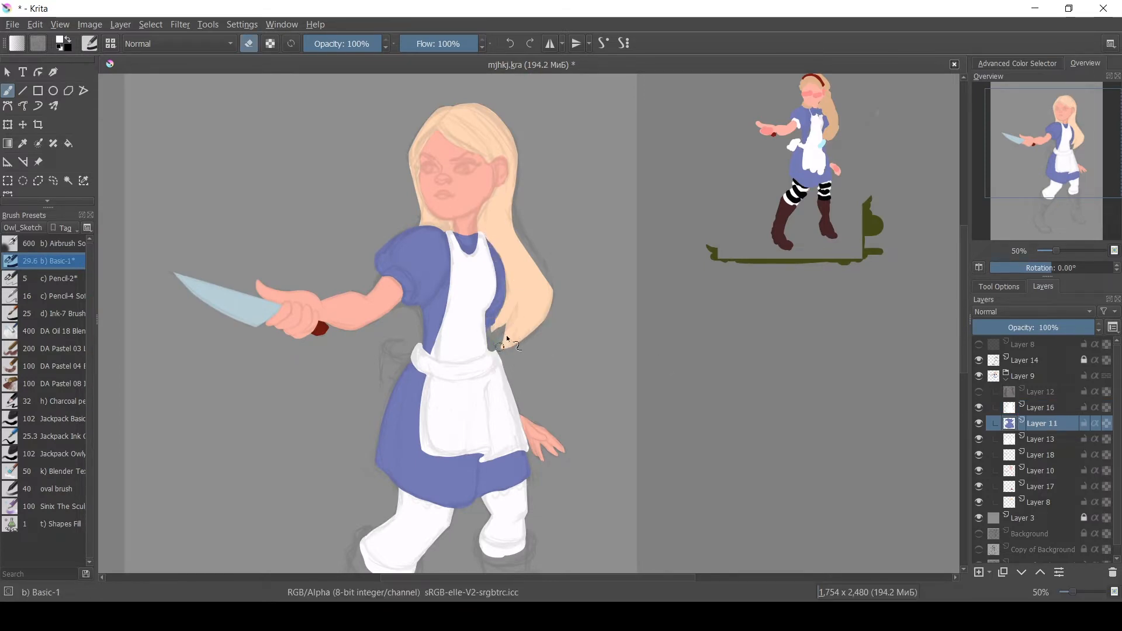
click(1039, 472)
ctrl+click(542, 436)
key(e)
click(1040, 440)
click(979, 440)
click(979, 439)
click(1041, 408)
ctrl+click(493, 369)
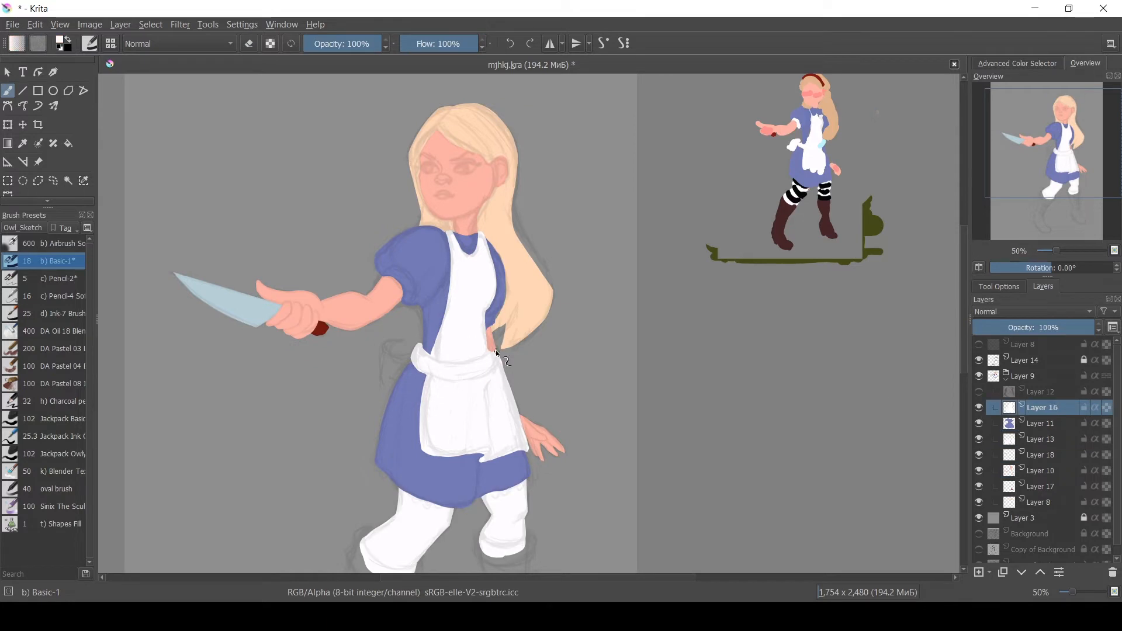
Undo a trial stroke on the apron and save the file.
key(e)
drag(495, 353, 513, 409)
key(ctrl+z)
key(ctrl+s)
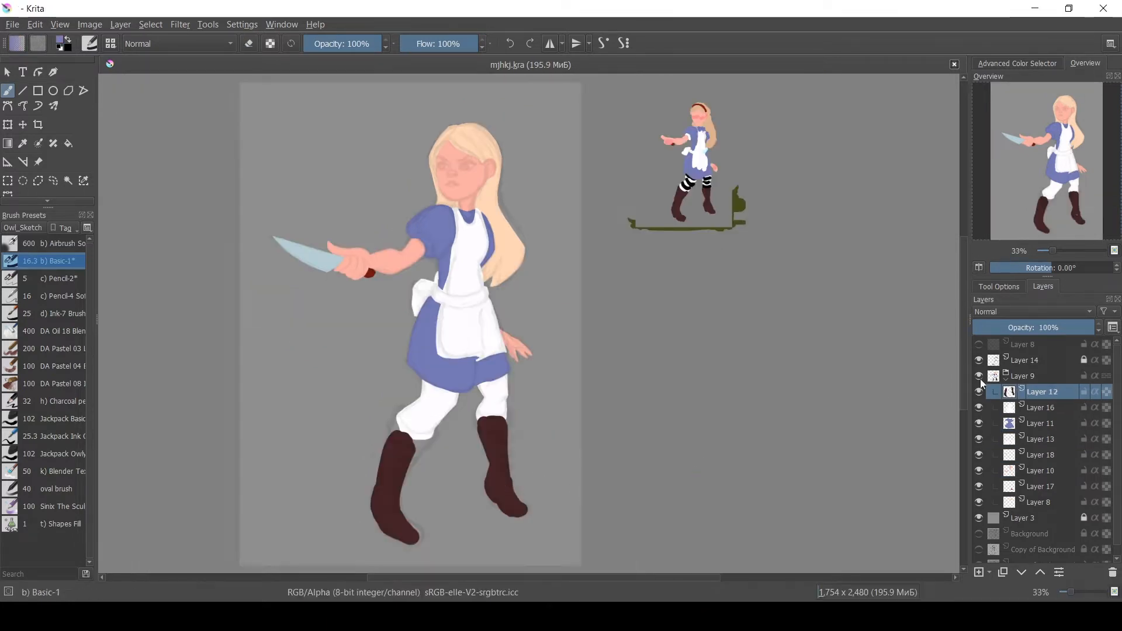
Reshape the top of the left boot where it meets the stocking.
scroll(471, 521, up, 2)
ctrl+click(301, 455)
mouse_move(303, 336)
mouse_down()
mouse_move(317, 313)
mouse_move(382, 347)
mouse_up()
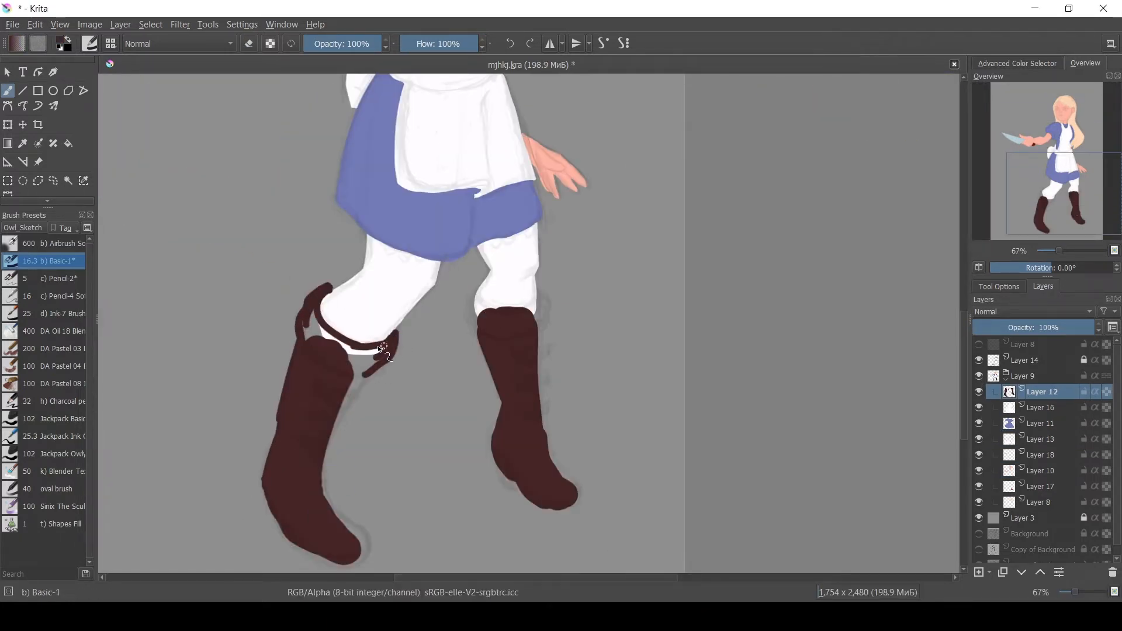
key(e)
key(e)
mouse_move(318, 322)
mouse_down()
mouse_move(413, 330)
mouse_move(365, 374)
mouse_move(396, 339)
mouse_up()
Paint over the left boot to smooth its outline and toe.
key(e)
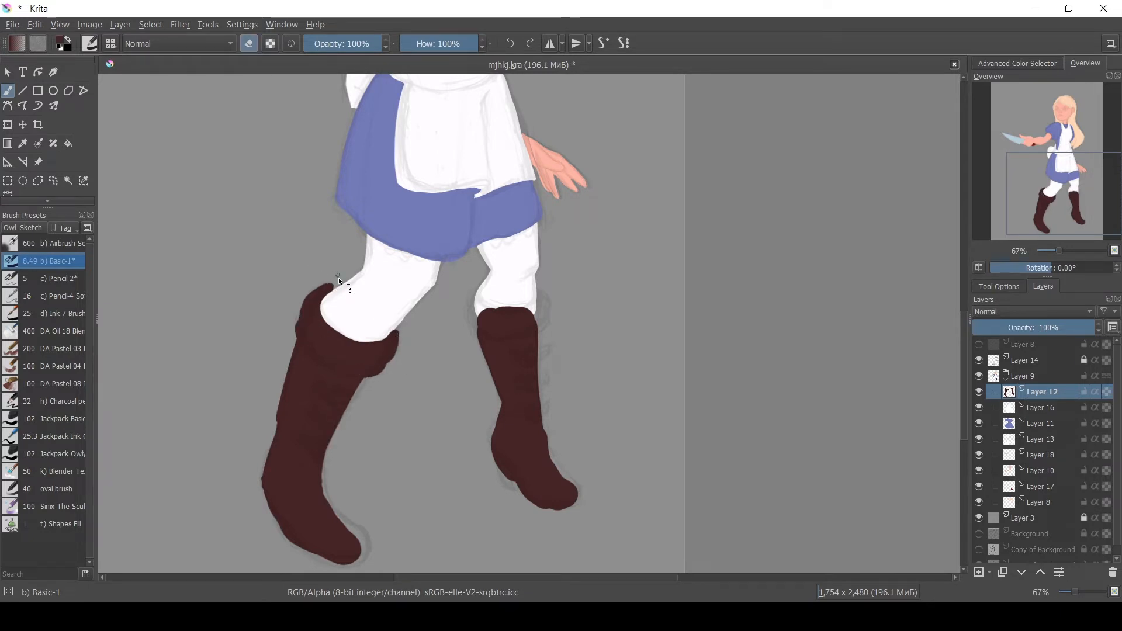
key(e)
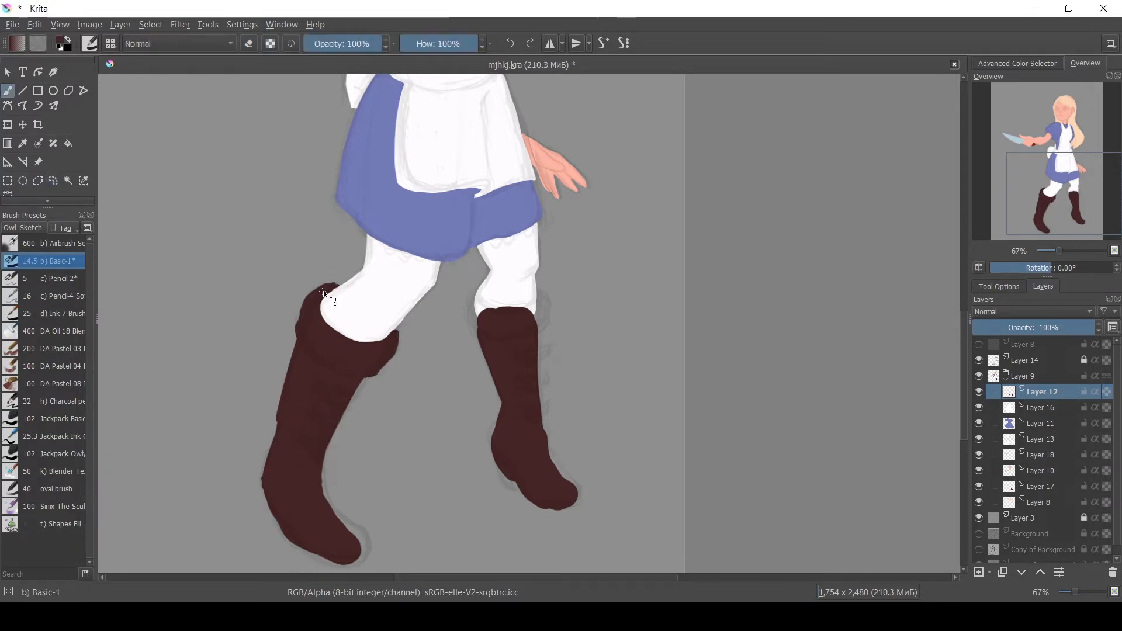
drag(278, 418, 263, 497)
drag(301, 534, 241, 427)
mouse_move(267, 339)
mouse_down()
mouse_move(270, 395)
mouse_move(305, 432)
mouse_up()
mouse_move(281, 454)
shift+mouse_down()
mouse_move(304, 453)
mouse_move(283, 427)
shift+mouse_up()
mouse_move(225, 327)
mouse_down()
mouse_move(214, 371)
mouse_move(228, 300)
mouse_up()
key(e)
drag(210, 347, 216, 292)
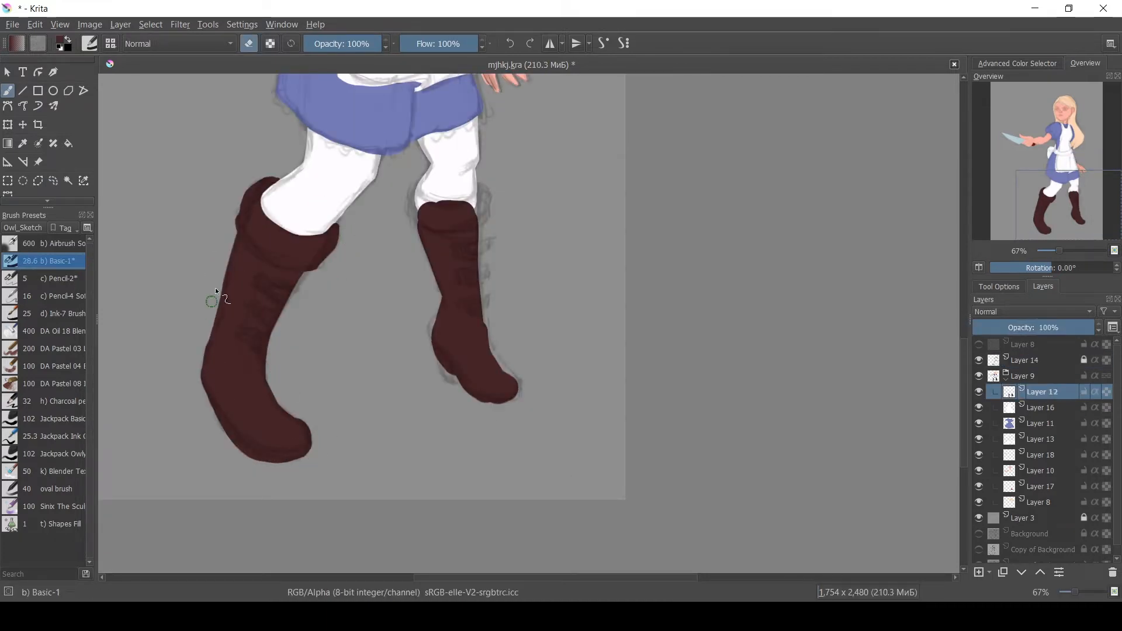
Clean up the left boot's toe and sole edges by erasing stray paint.
key(e)
drag(212, 375, 226, 338)
key(e)
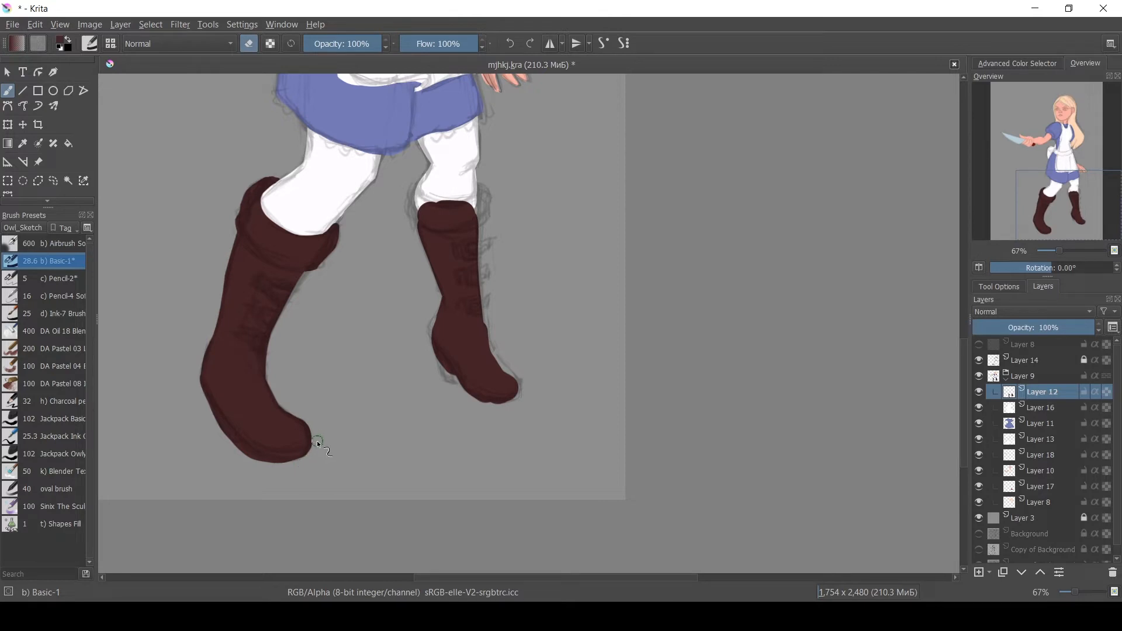
key(e)
key(e)
mouse_move(198, 374)
mouse_down()
mouse_move(237, 447)
mouse_move(204, 407)
mouse_move(278, 469)
mouse_move(214, 395)
mouse_up()
key(e)
key(e)
key(e)
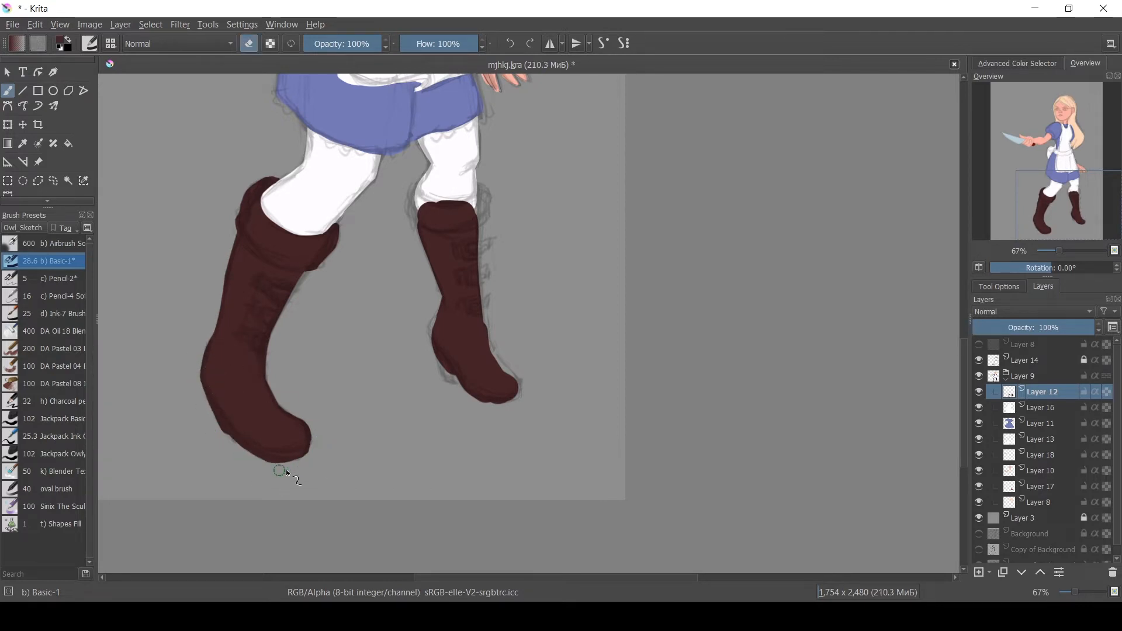
key(e)
key(e)
shift+drag(313, 454, 304, 454)
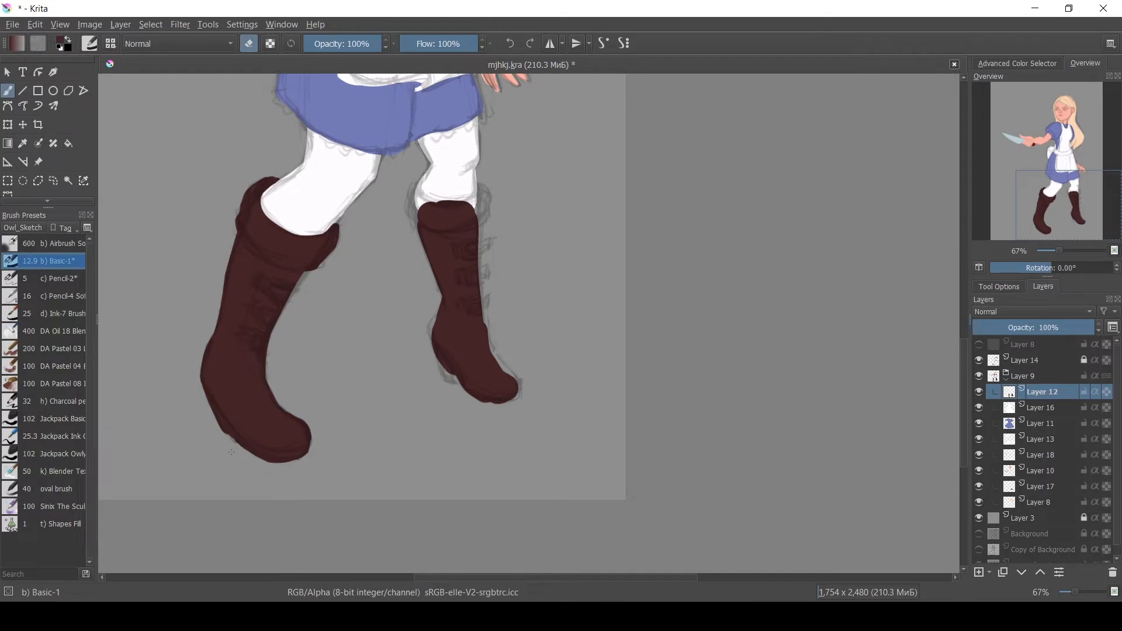
drag(233, 426, 241, 443)
key(e)
drag(307, 425, 310, 446)
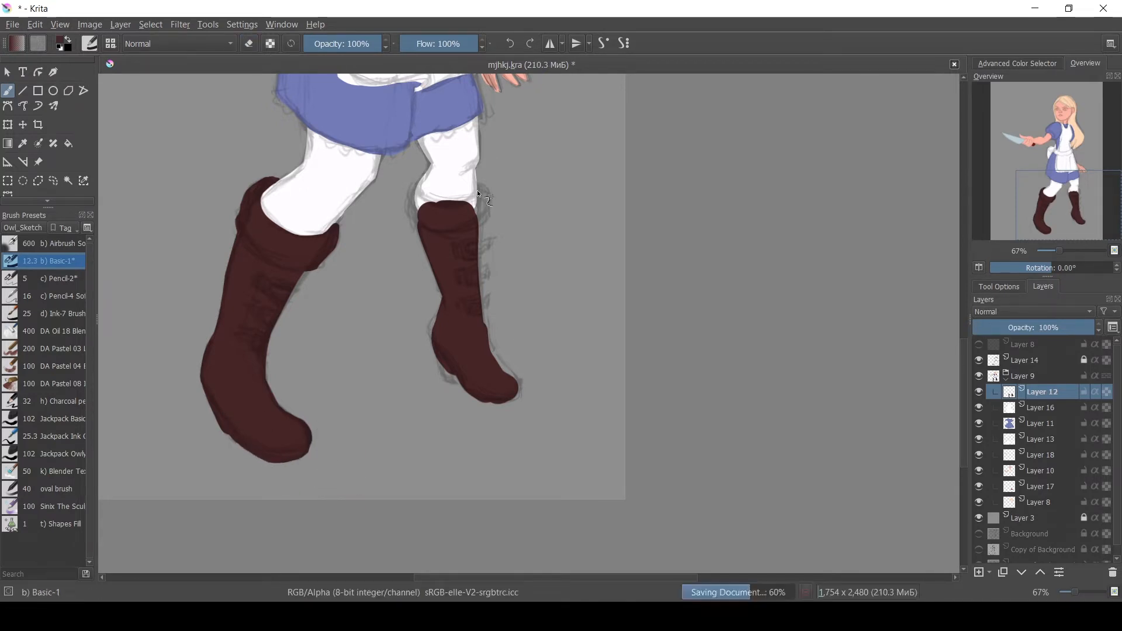
Reshape the right boot's cuff and heel with brush and eraser strokes.
drag(417, 184, 417, 223)
drag(417, 185, 437, 204)
drag(479, 183, 485, 222)
drag(414, 194, 420, 216)
mouse_move(483, 194)
mouse_down()
mouse_move(472, 212)
mouse_move(479, 295)
mouse_up()
drag(487, 348, 513, 387)
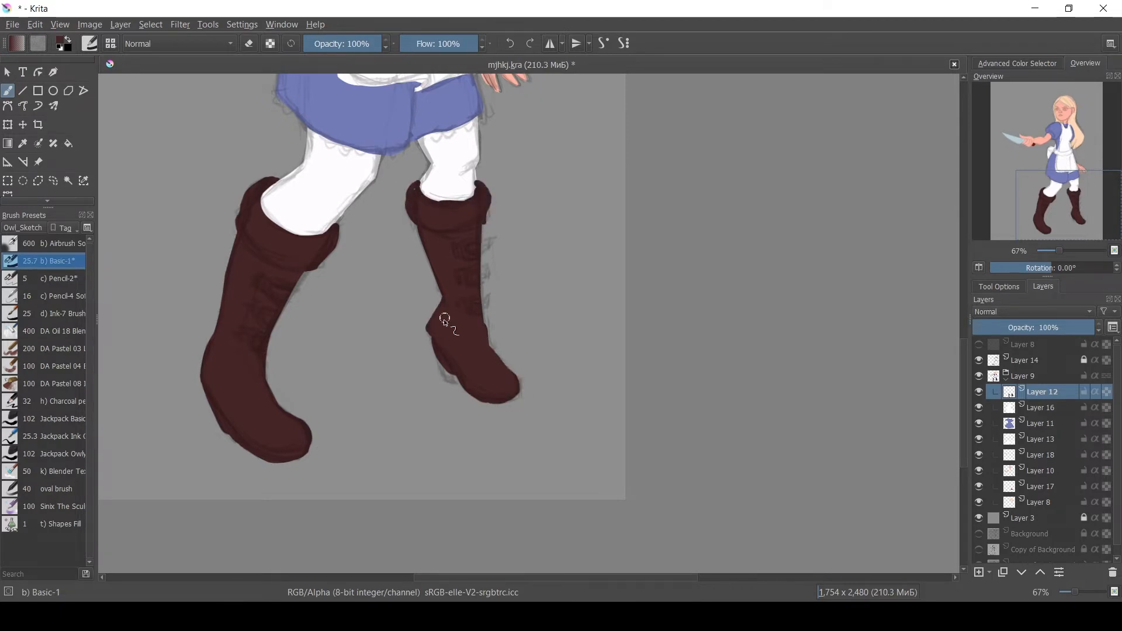
mouse_move(440, 312)
mouse_down()
mouse_move(446, 372)
mouse_move(497, 407)
mouse_up()
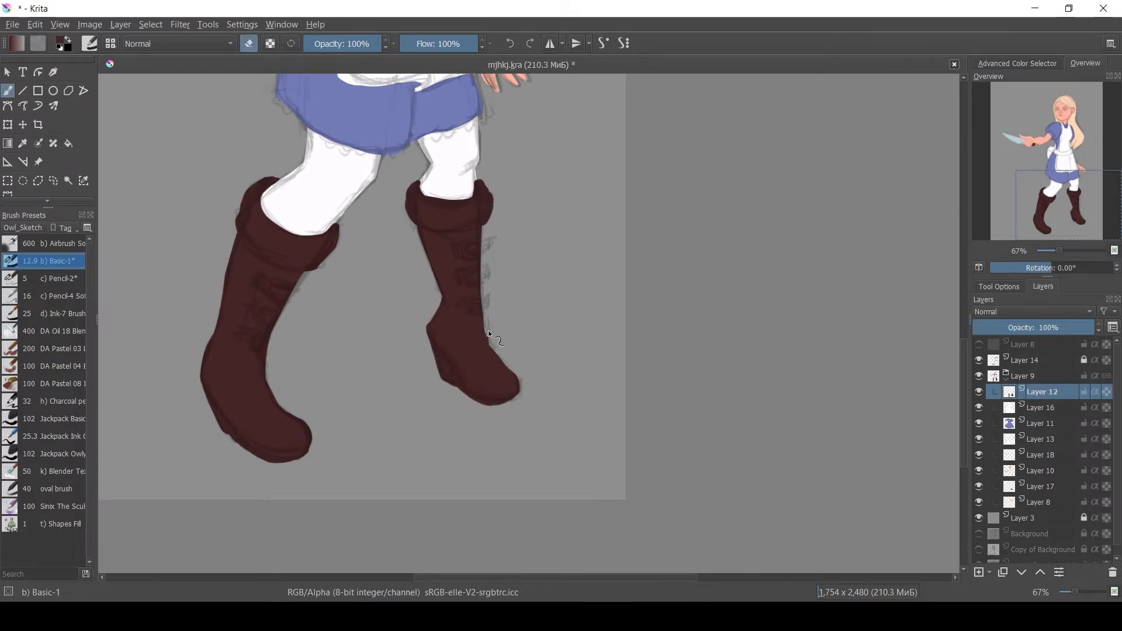
key(e)
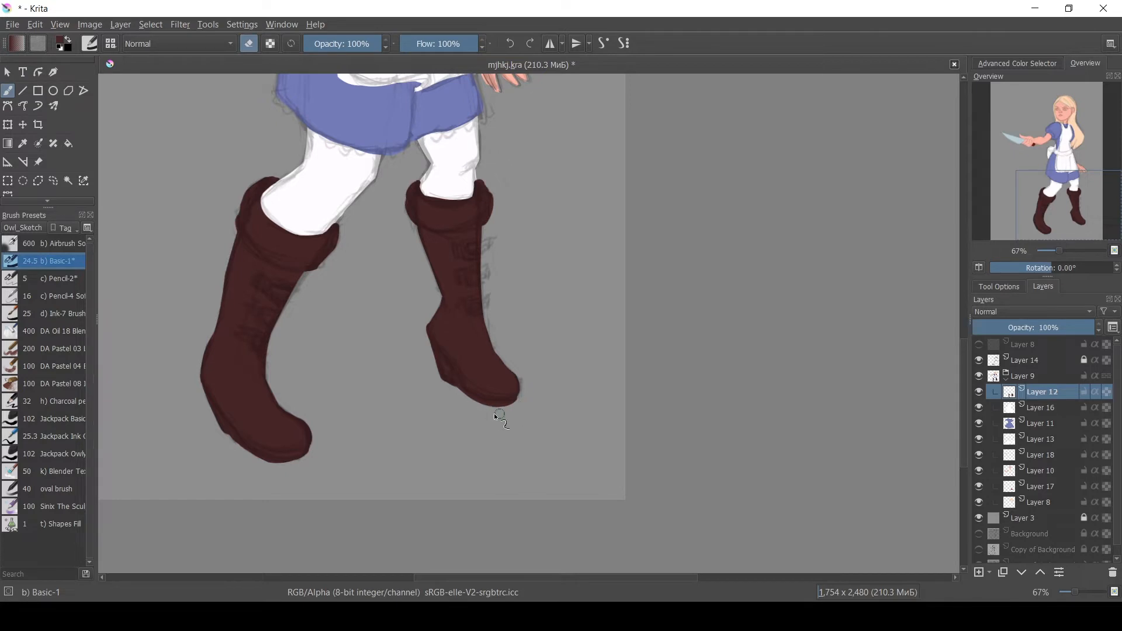
Refine the right boot's heel and cuff and touch up the left boot's shaft.
key(l)
key(Delete)
key(b)
mouse_move(453, 373)
mouse_down()
mouse_move(474, 392)
mouse_move(453, 378)
mouse_up()
key(e)
key(e)
mouse_move(432, 188)
mouse_down()
mouse_move(466, 177)
mouse_move(468, 199)
mouse_up()
key(e)
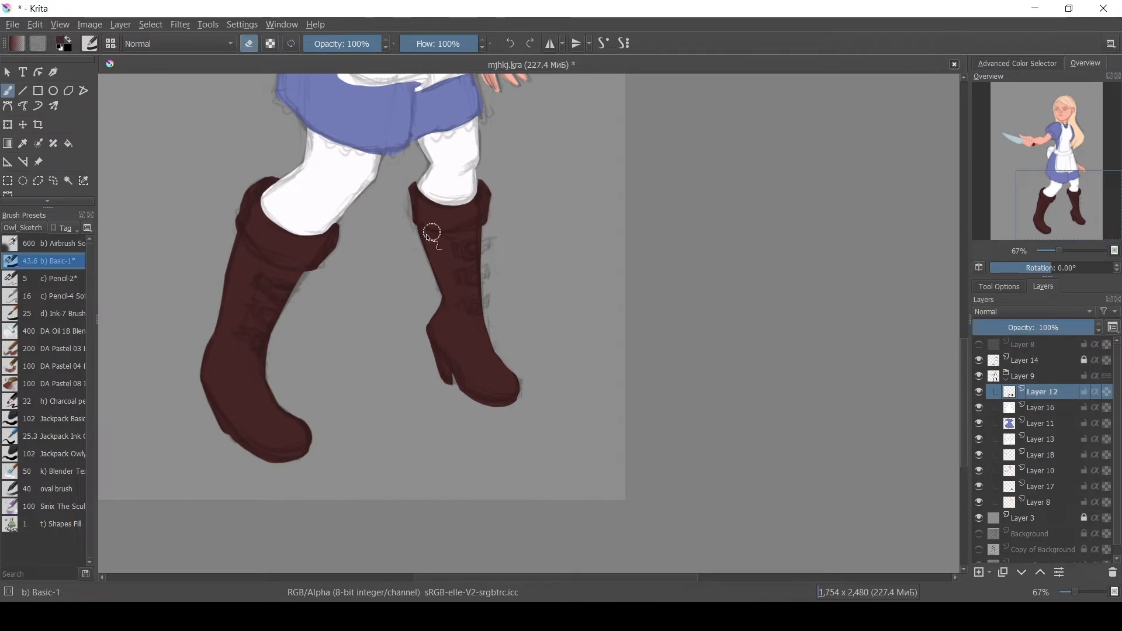
key(e)
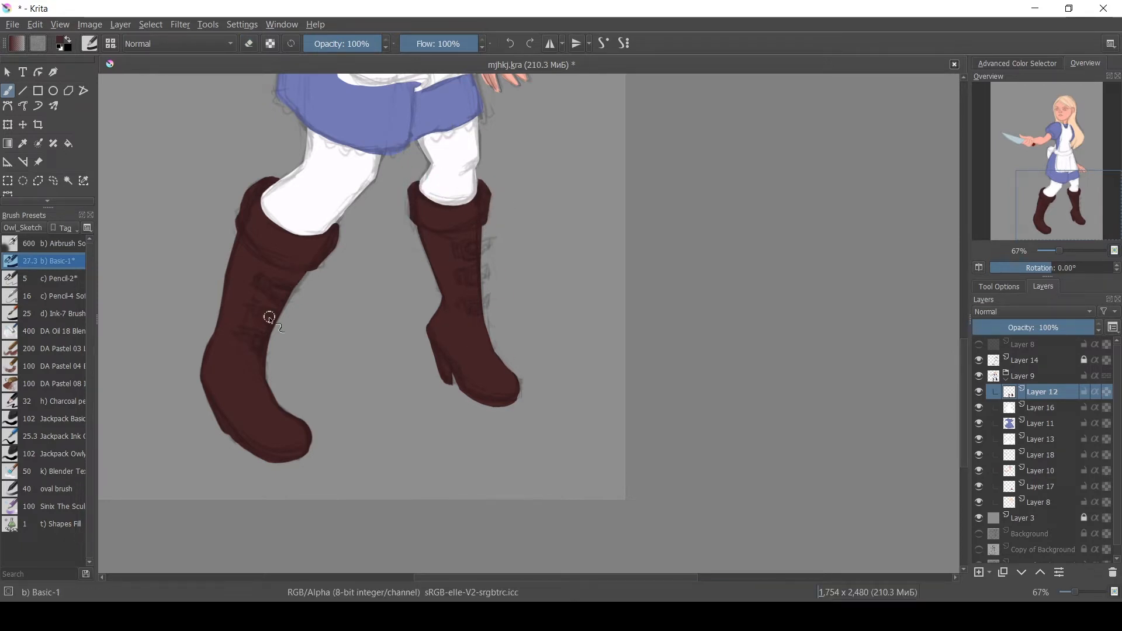
drag(269, 316, 315, 269)
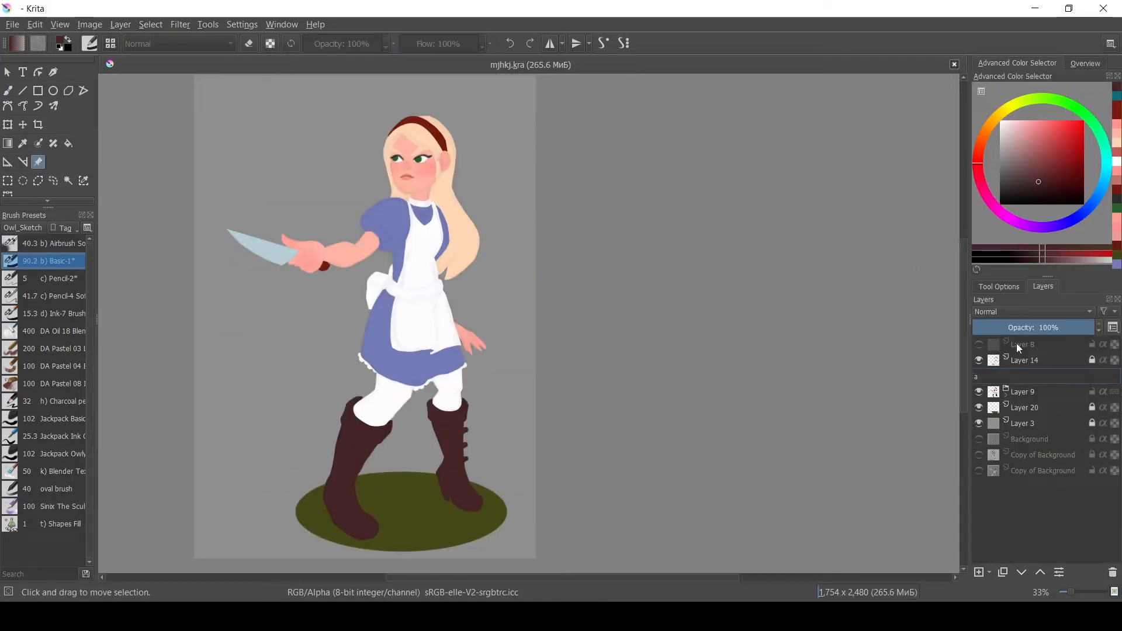
Add a new layer and switch to the Sinix The Scul brush preset.
key(Insert)
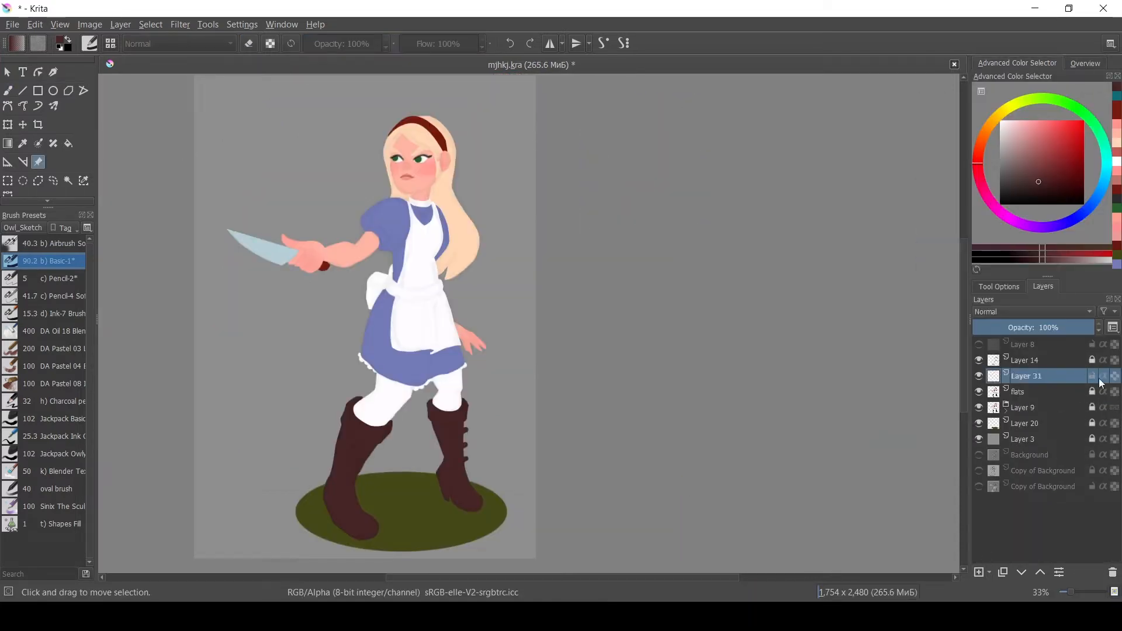
click(1033, 312)
click(1018, 404)
key(b)
click(54, 506)
ctrl+click(459, 234)
Zoom in and paint strokes on the figure's upper body with the new brush.
key(ctrl+plus)
key(ctrl+plus)
drag(346, 175, 405, 386)
drag(400, 261, 366, 277)
click(983, 135)
click(1029, 391)
click(68, 181)
click(1046, 408)
click(1006, 411)
scroll(1038, 501, down, 2)
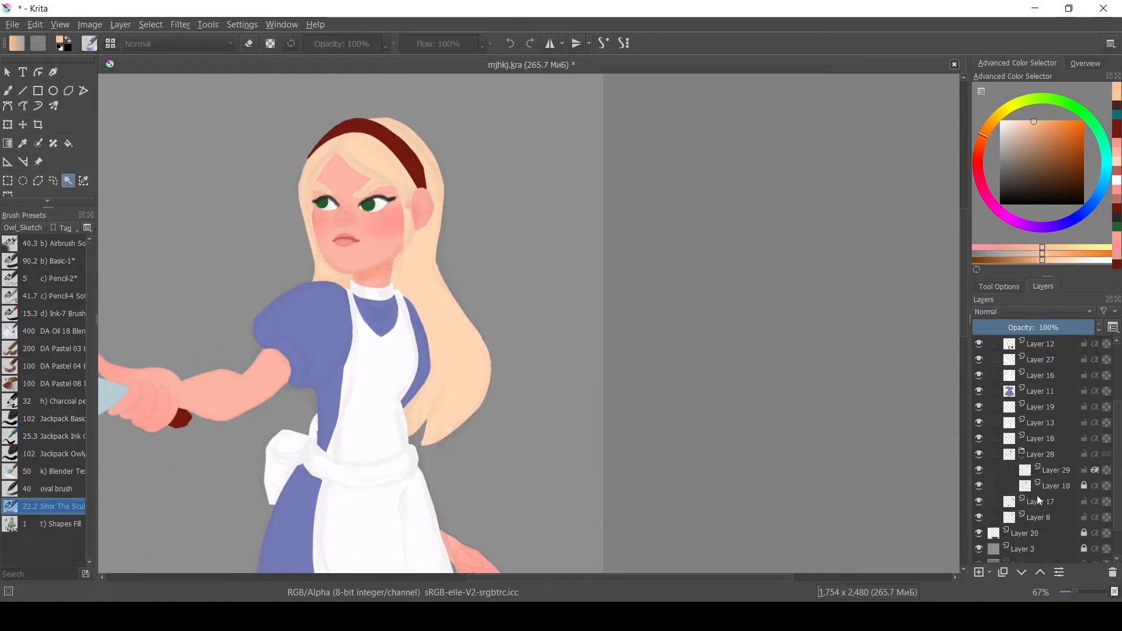
Try painting a short stroke at the neck on Layer 31 with the brush, then undo both strokes.
scroll(1039, 501, up, 3)
click(1028, 376)
key(b)
ctrl+click(376, 273)
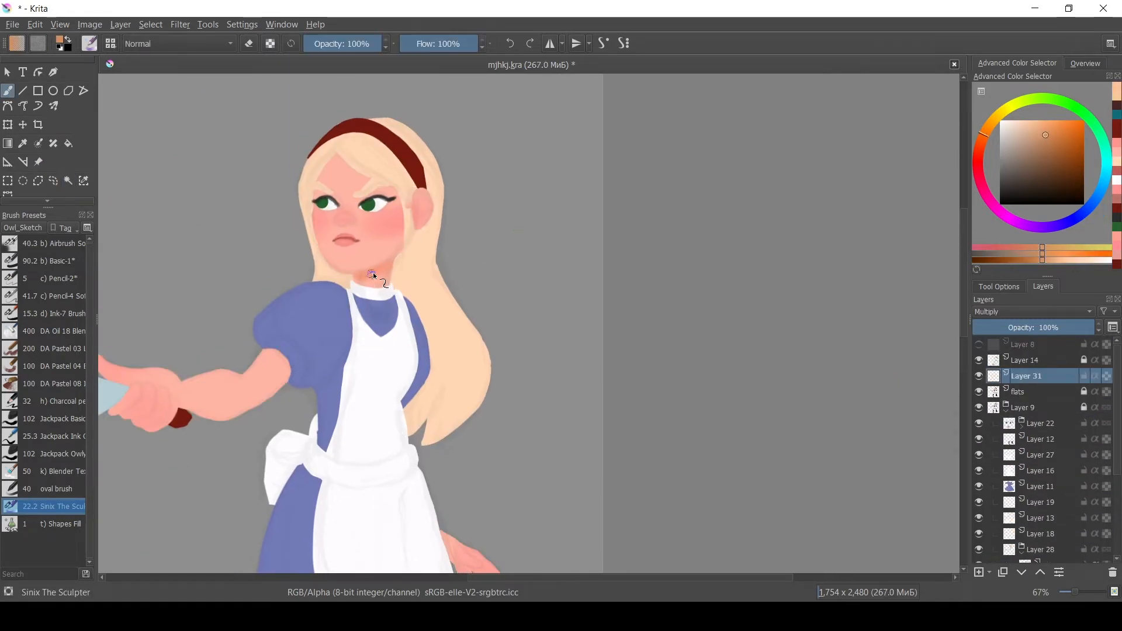
ctrl+click(390, 273)
drag(377, 273, 392, 267)
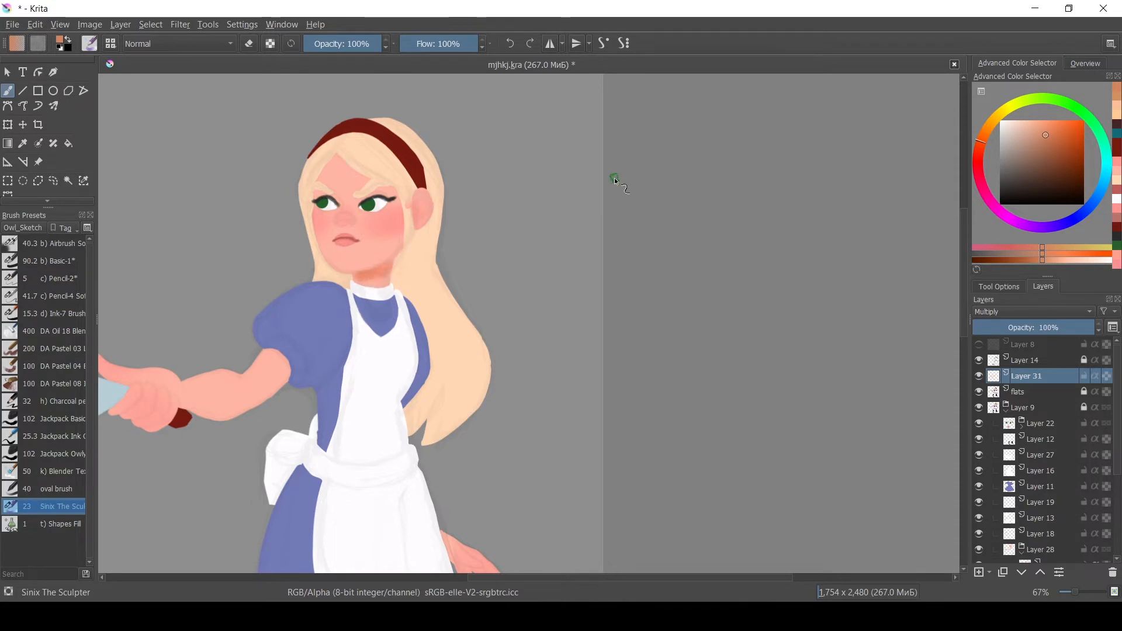
key(ctrl+z)
key(ctrl+z)
Put Layer 31 into a new group layer, turn on its alpha inheritance, and pick a new colour.
ctrl+click(1052, 393)
key(ctrl+g)
click(1047, 392)
click(1095, 391)
click(1106, 166)
click(1010, 124)
click(1002, 121)
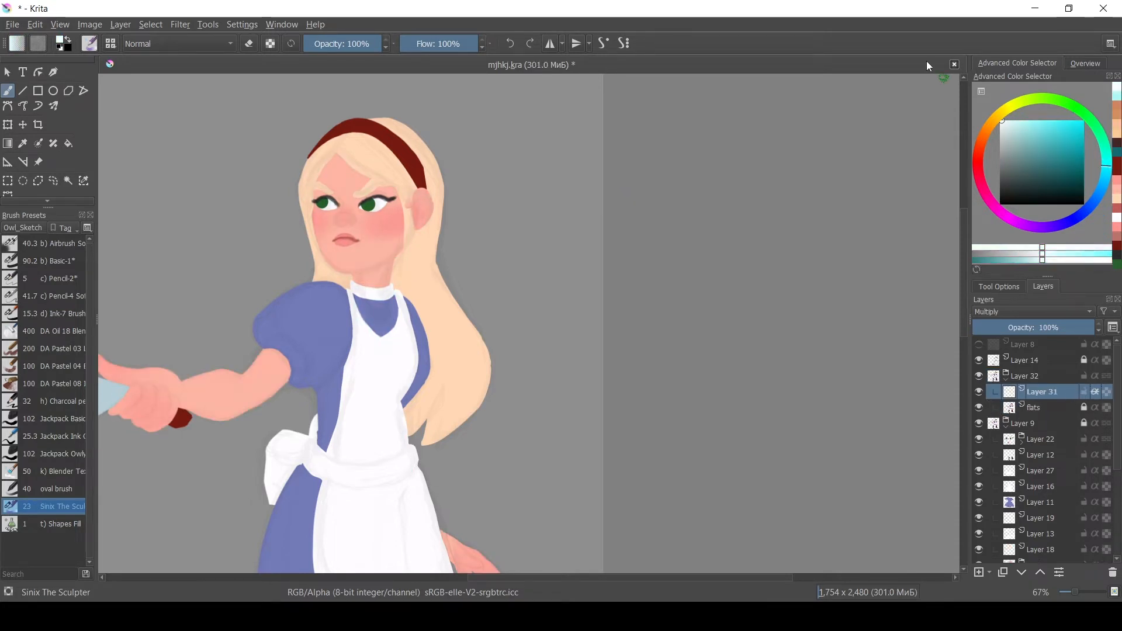
Shade under the chin and beside the nose, blending with the Blender Textured Soft preset.
ctrl+click(354, 276)
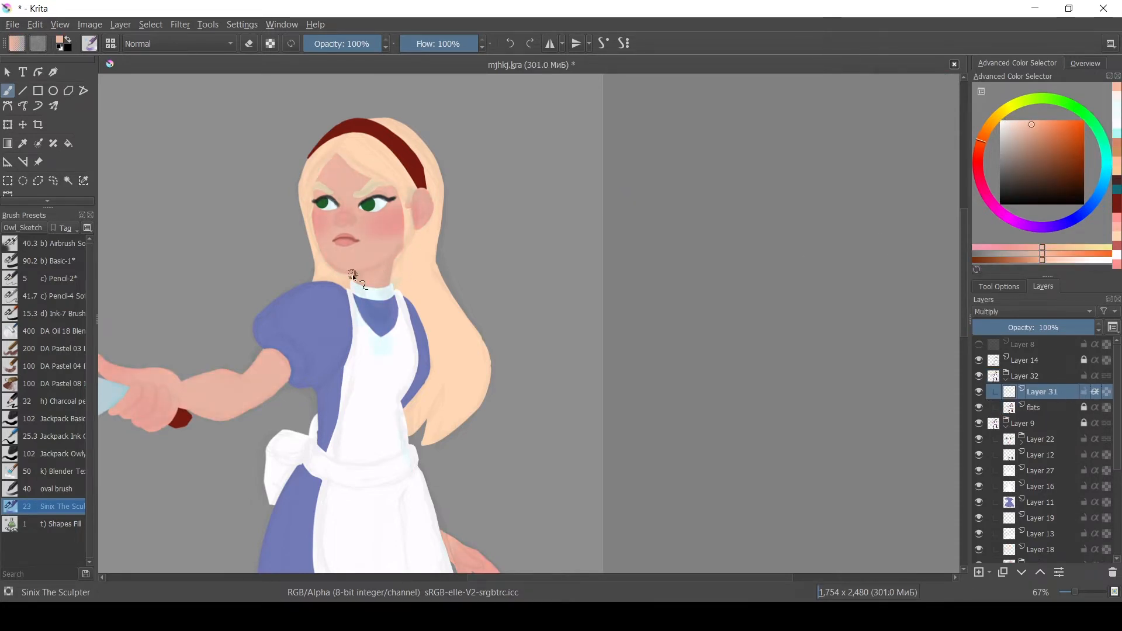
drag(355, 276, 384, 273)
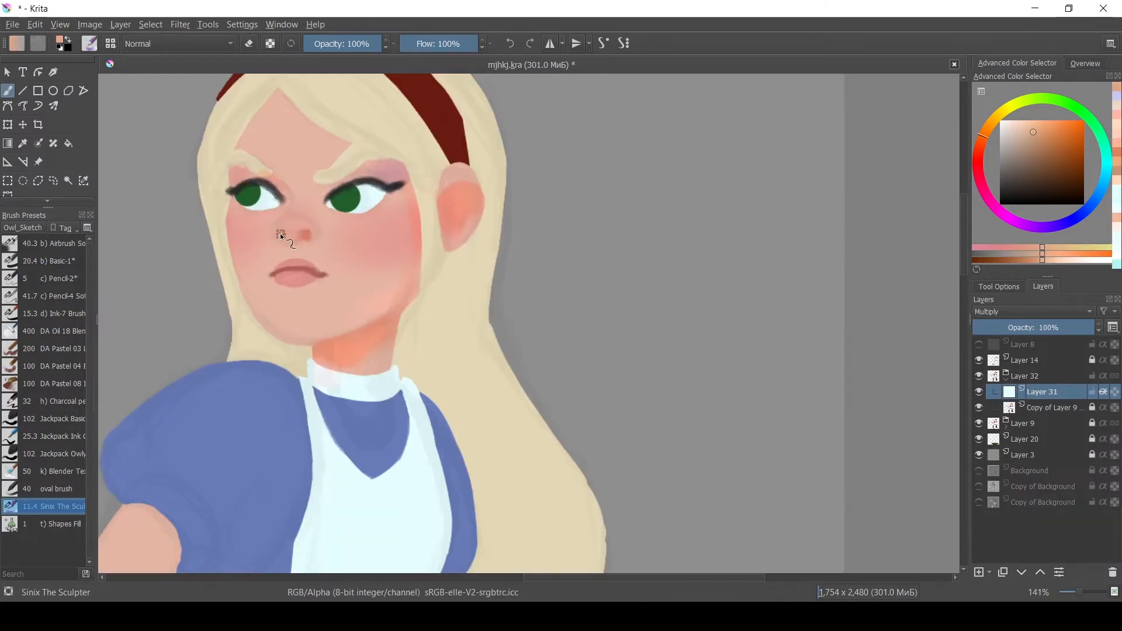
key(slash)
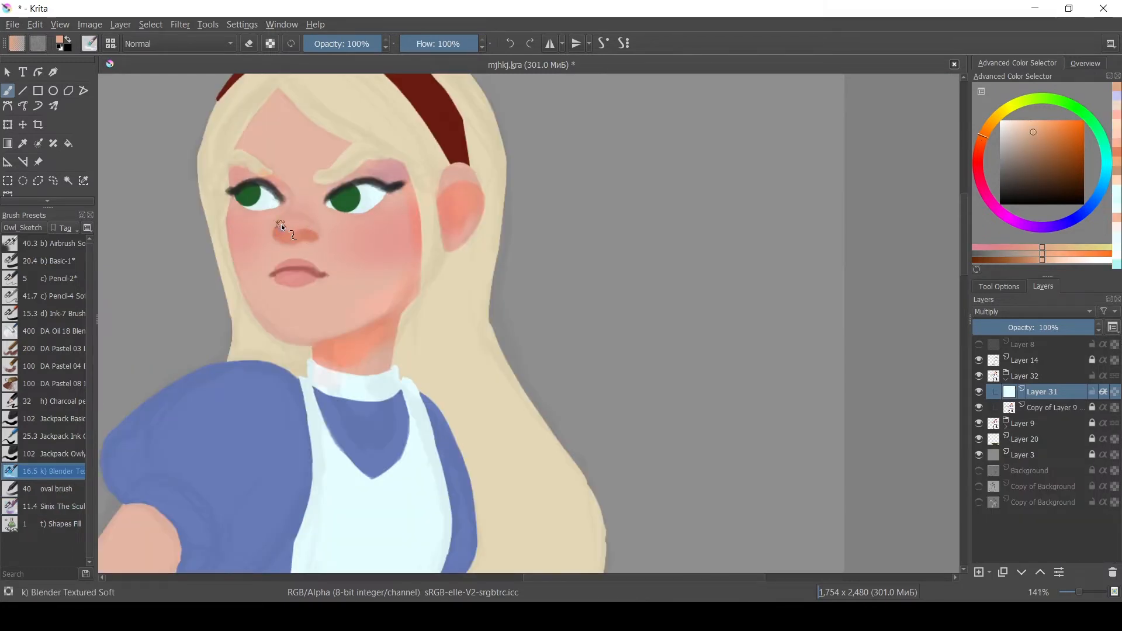
drag(307, 249, 766, 253)
key(slash)
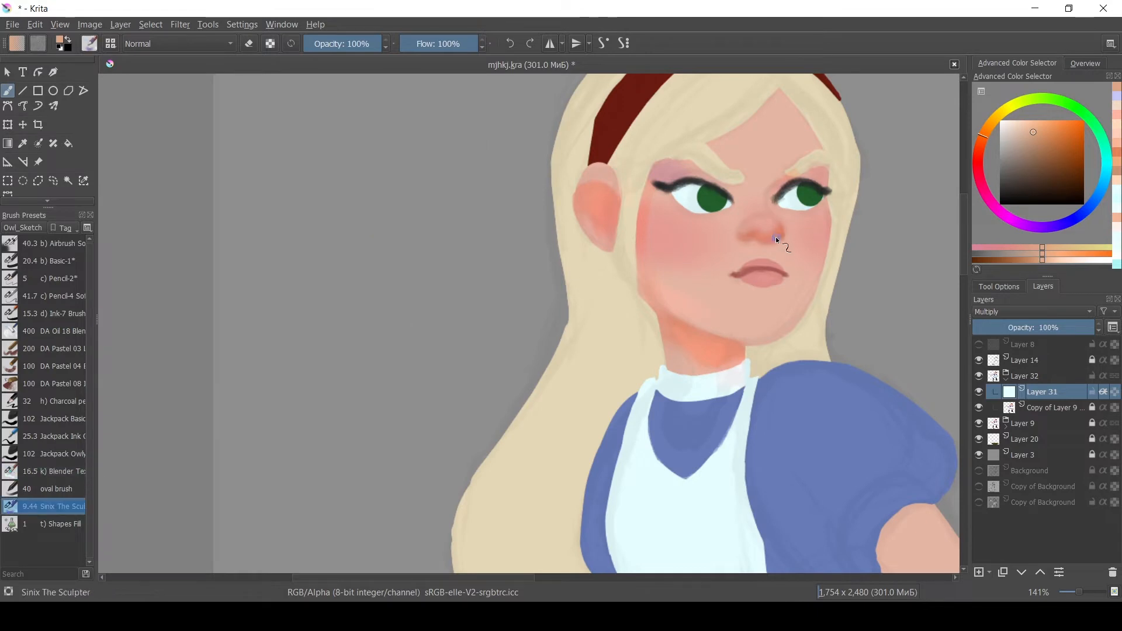
ctrl+click(778, 236)
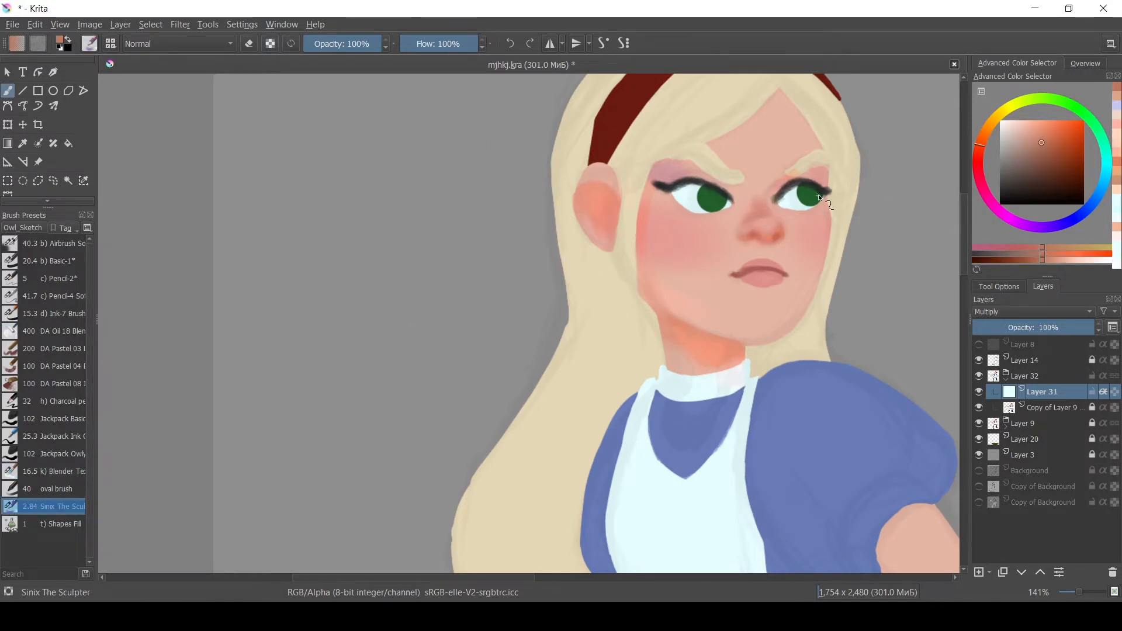
Paint soft blush across the cheeks and face with the oval brush and Blender presets, saving the file.
key(slash)
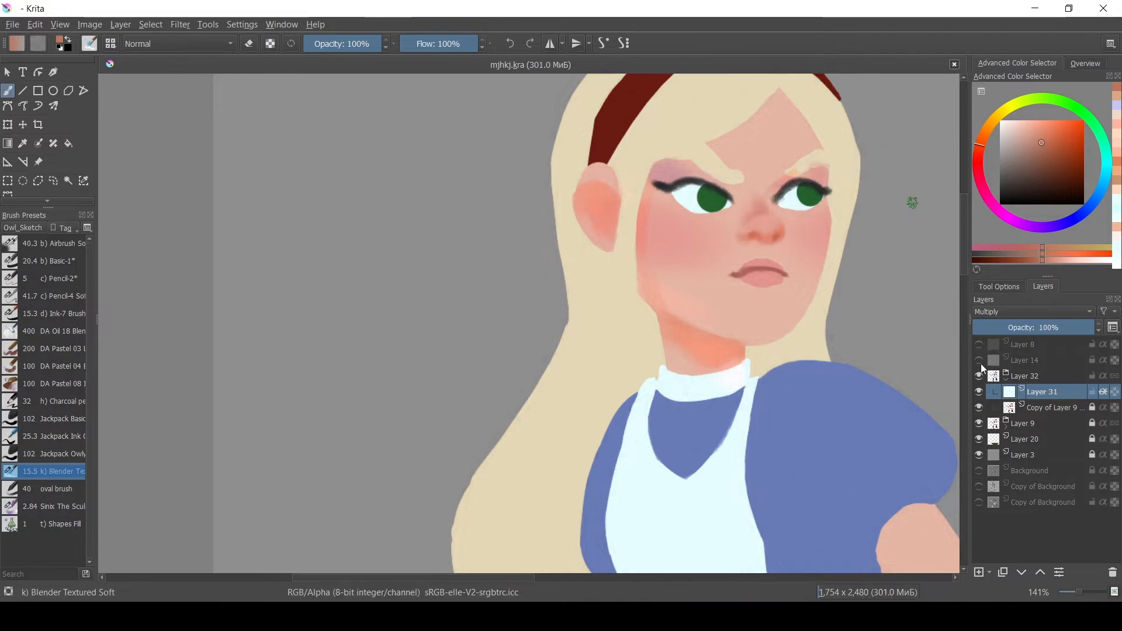
key(slash)
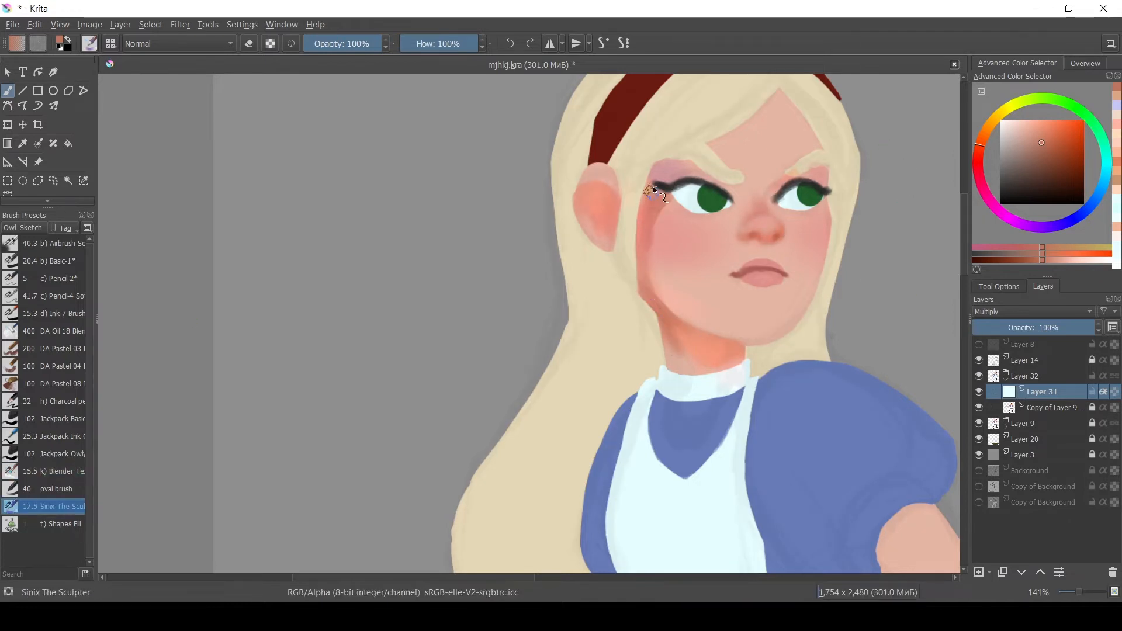
key(slash)
key(slash)
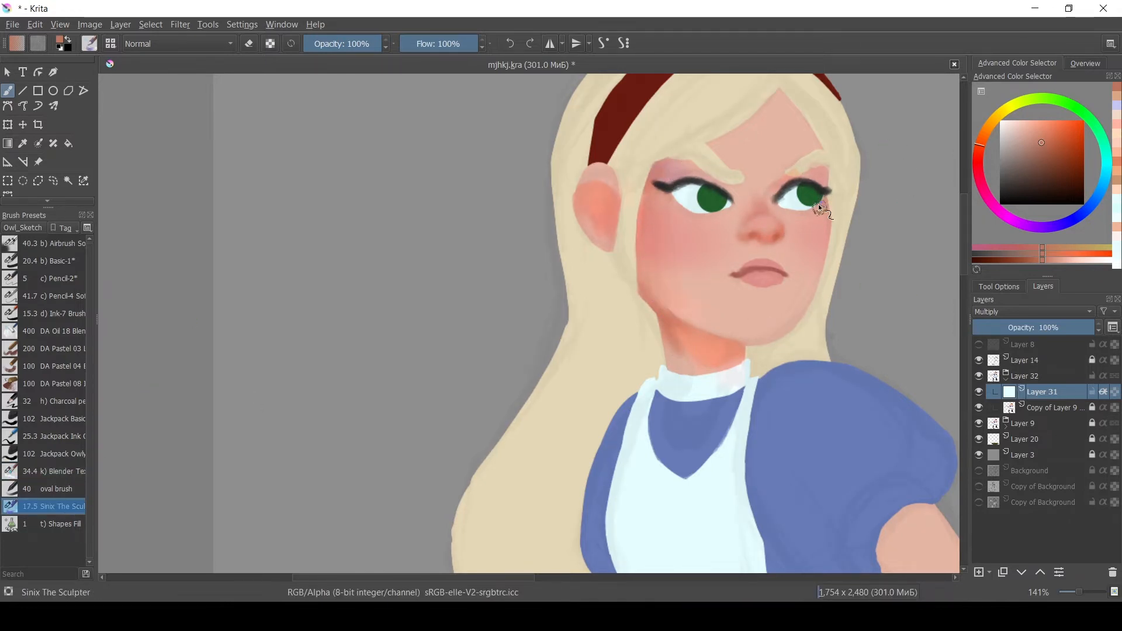
key(slash)
key(slash)
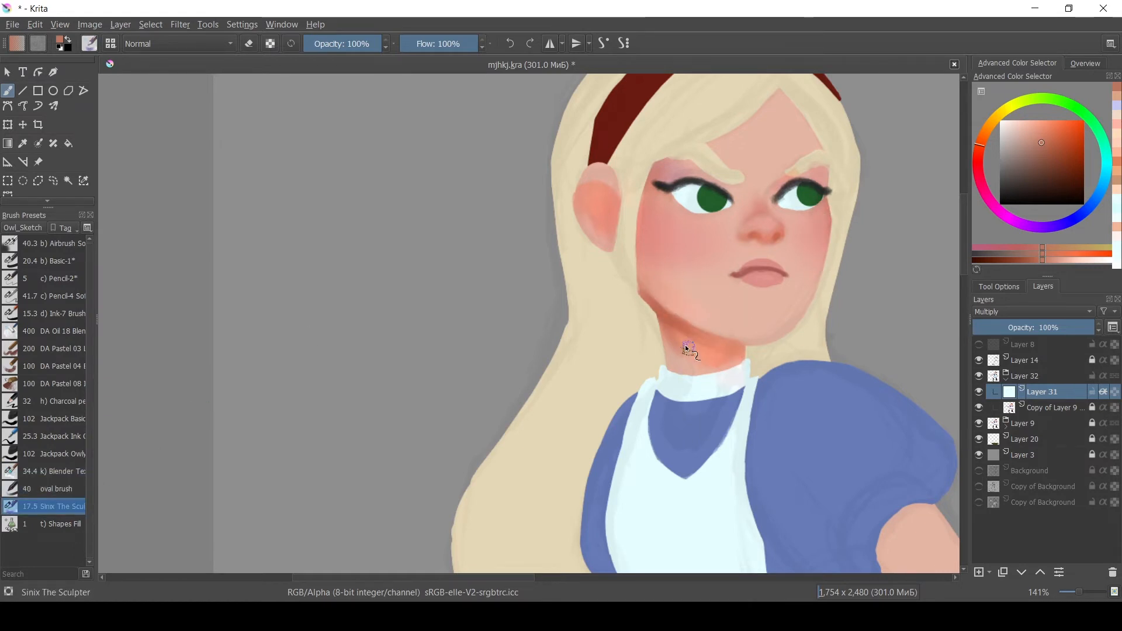
key(ctrl+s)
click(55, 490)
ctrl+click(690, 389)
drag(647, 286, 734, 332)
click(55, 471)
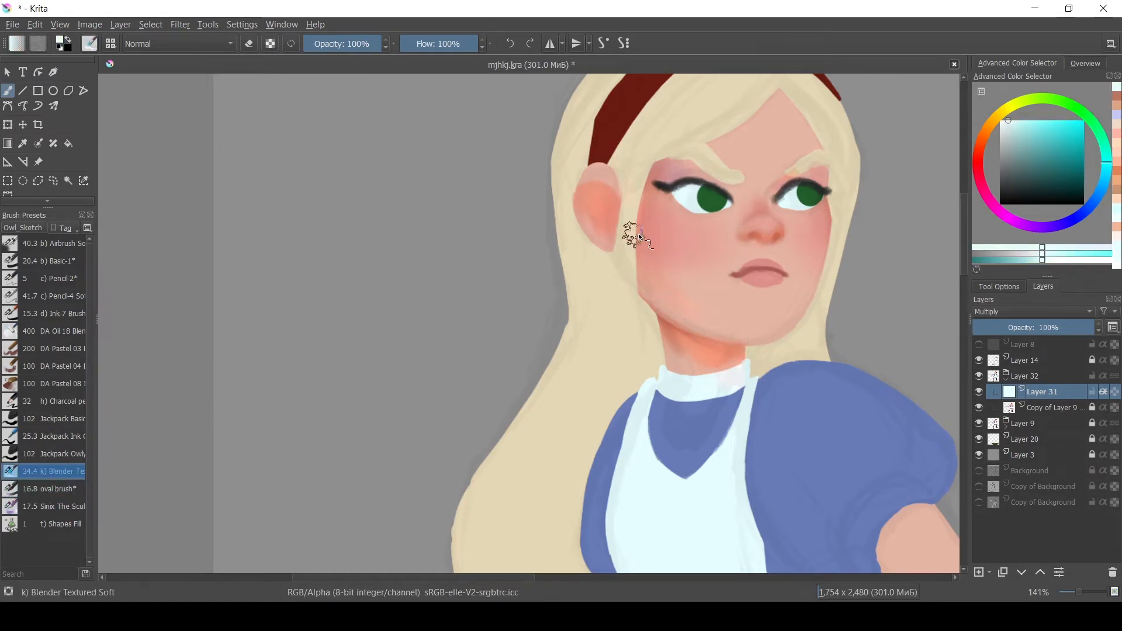
Save, then shade the neck, forehead and brow with a smaller Sinix The Sculptor brush.
key(ctrl+s)
key(slash)
ctrl+click(711, 338)
mouse_move(799, 120)
mouse_down()
mouse_move(786, 94)
mouse_move(745, 126)
mouse_up()
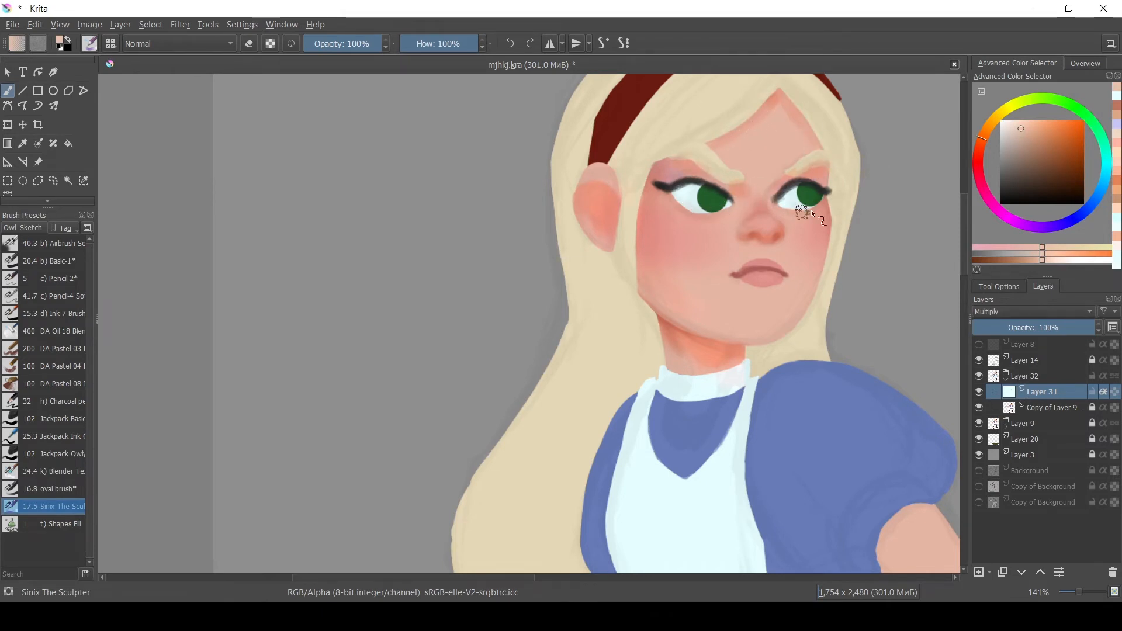
ctrl+click(689, 196)
drag(682, 153, 696, 159)
key(bracketleft)
key(bracketleft)
key(bracketleft)
key(bracketleft)
ctrl+click(710, 145)
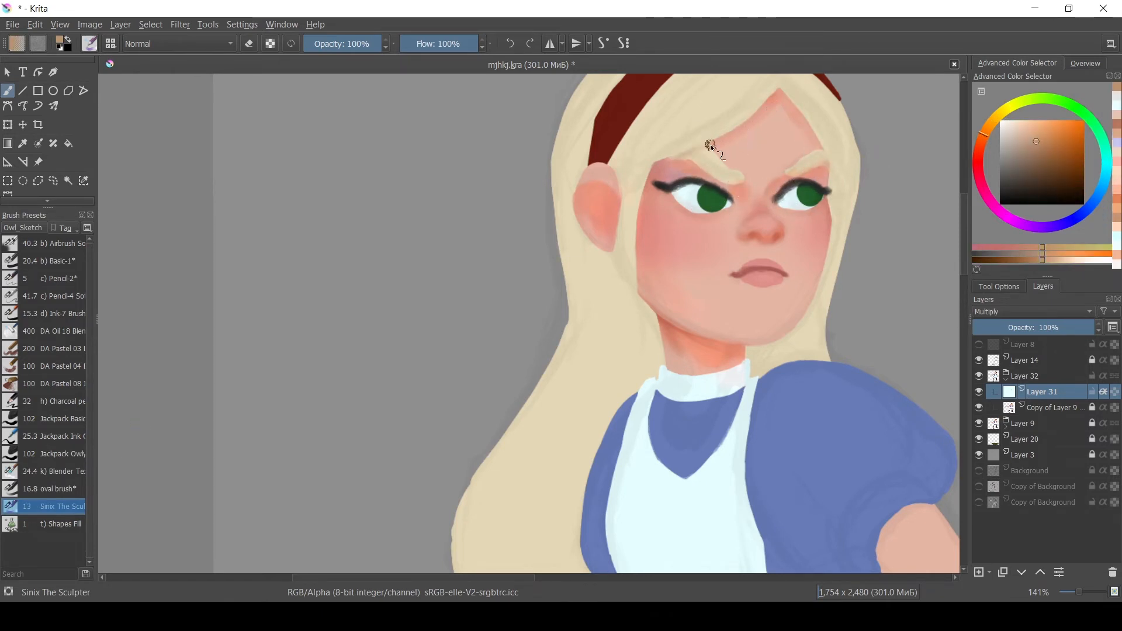
Shade the nose tip and lower lip, resizing the brush between strokes.
key(bracketleft)
key(bracketleft)
key(bracketleft)
key(bracketleft)
key(bracketleft)
key(bracketleft)
key(bracketleft)
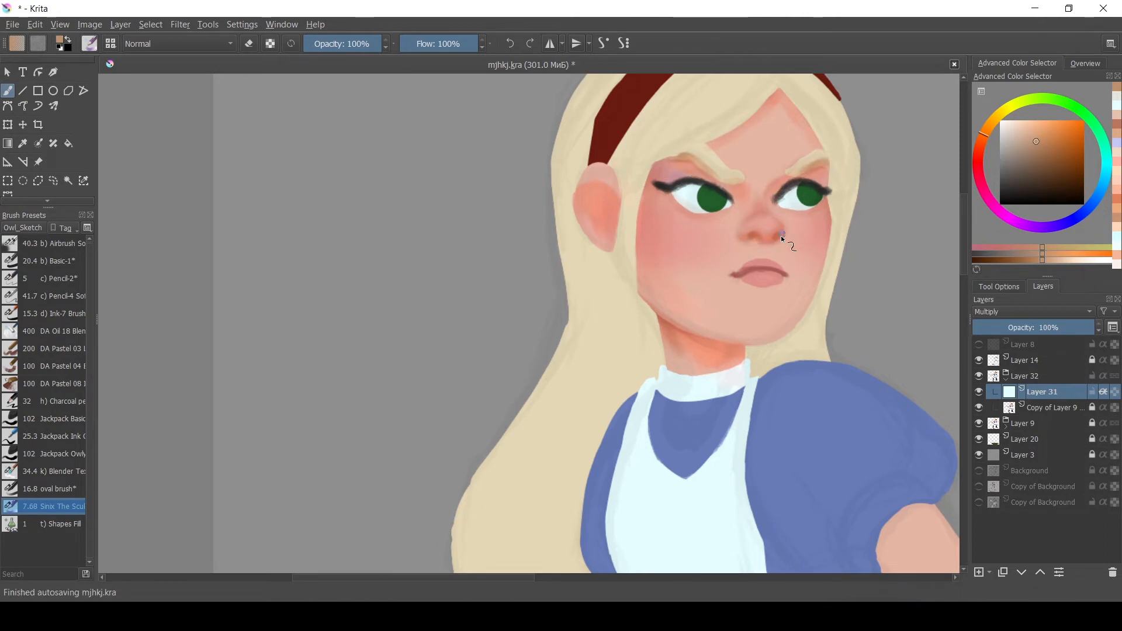
ctrl+click(828, 240)
key(bracketright)
key(bracketright)
key(bracketright)
key(bracketright)
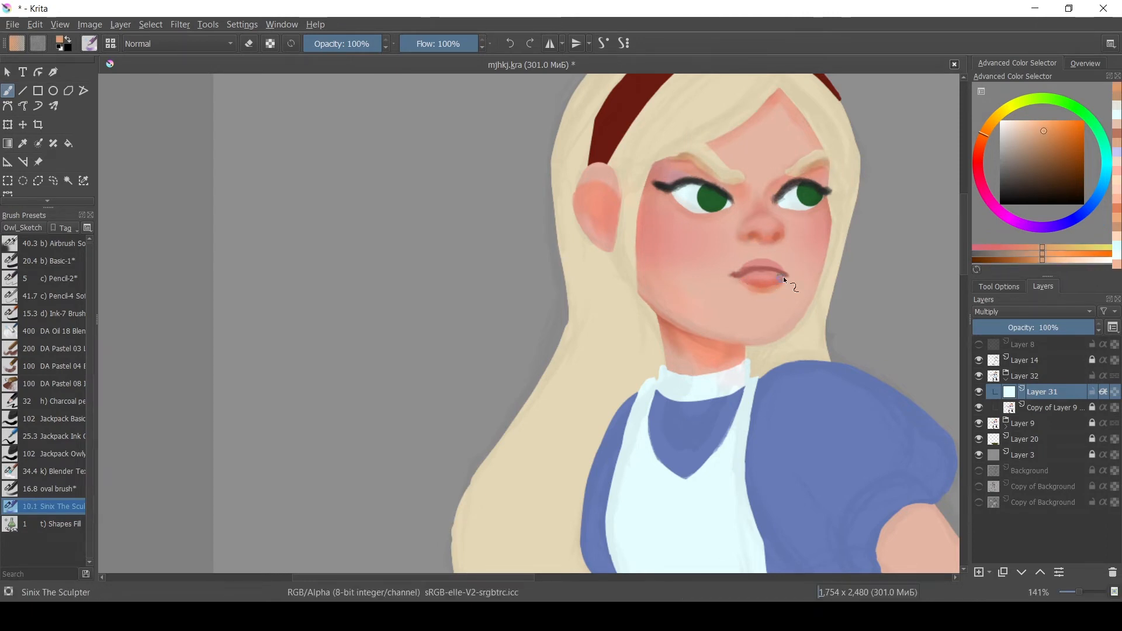
Shade the hand holding the knife and the forearm, blending with the Blender preset.
key(minus)
mouse_move(730, 418)
mouse_down()
mouse_move(433, 282)
mouse_move(736, 406)
mouse_up()
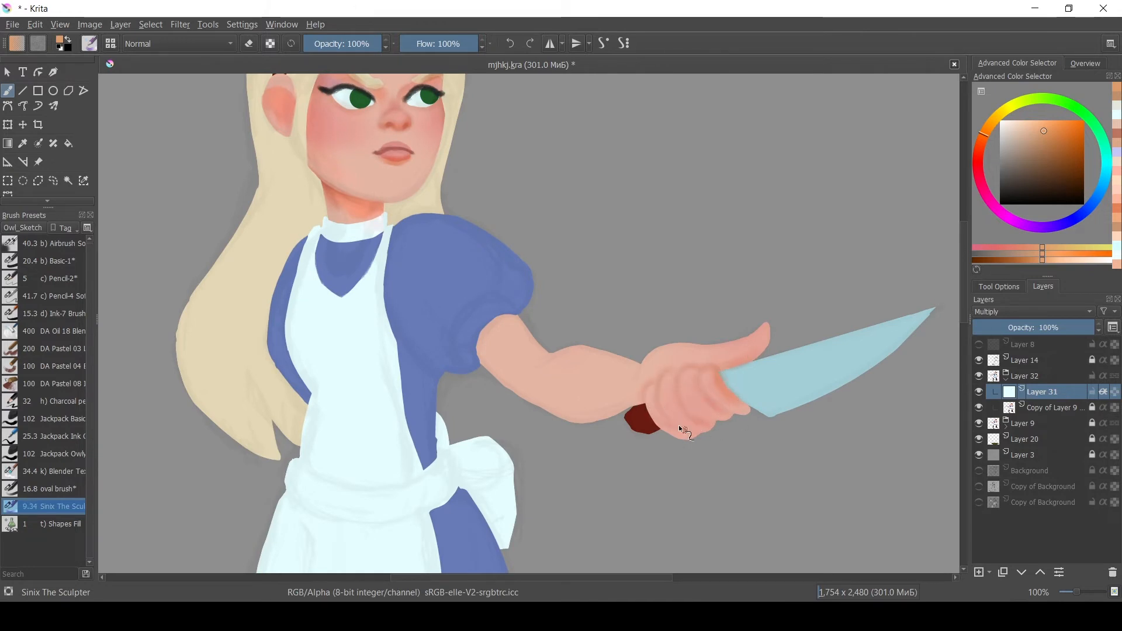
key(slash)
mouse_move(625, 363)
mouse_down()
mouse_move(603, 358)
mouse_move(620, 377)
mouse_up()
key(slash)
drag(621, 367, 633, 366)
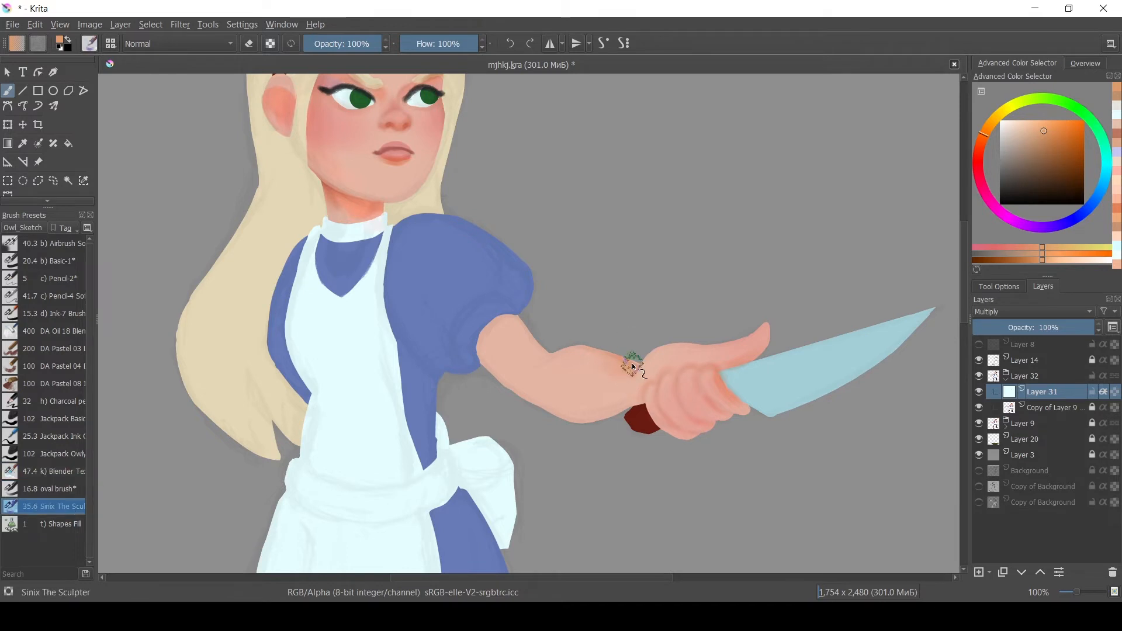
mouse_move(543, 355)
mouse_down()
mouse_move(527, 346)
mouse_move(531, 354)
mouse_up()
click(70, 475)
click(69, 507)
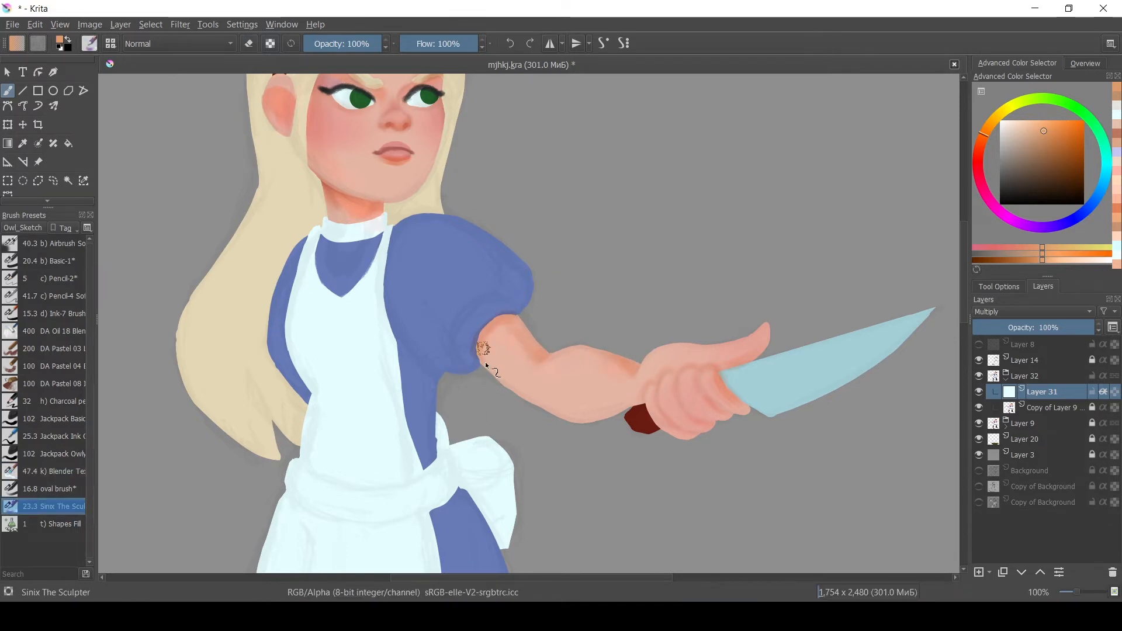
Toggle Layer 14's visibility to compare the shading at different zoom levels.
key(slash)
click(979, 360)
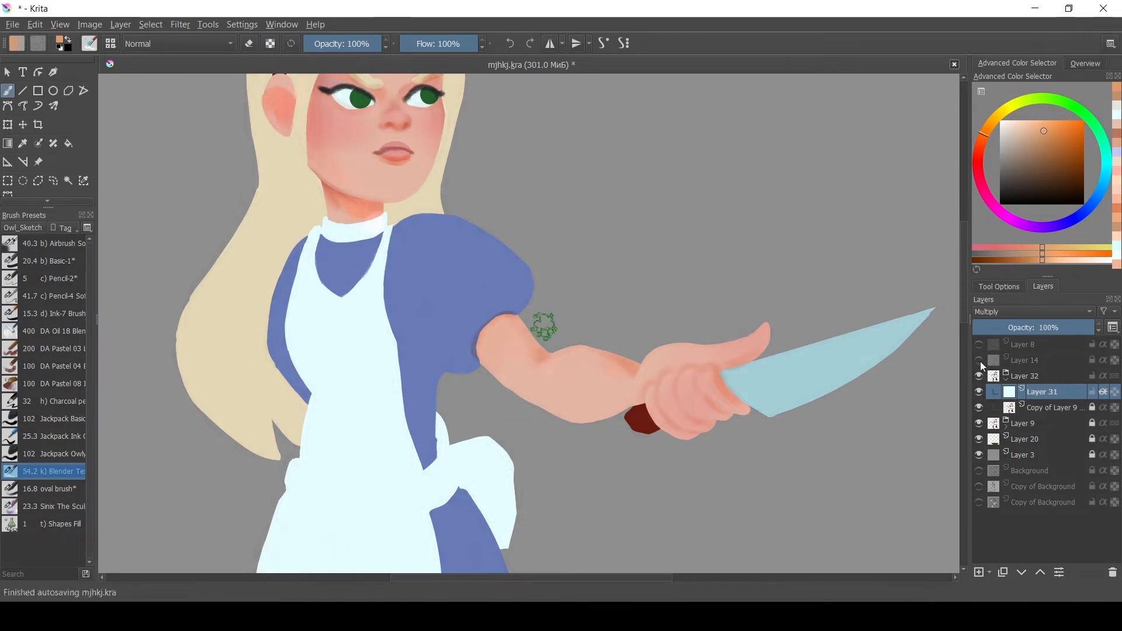
key(ctrl+minus)
key(ctrl+minus)
click(979, 361)
key(ctrl+plus)
key(ctrl+plus)
key(slash)
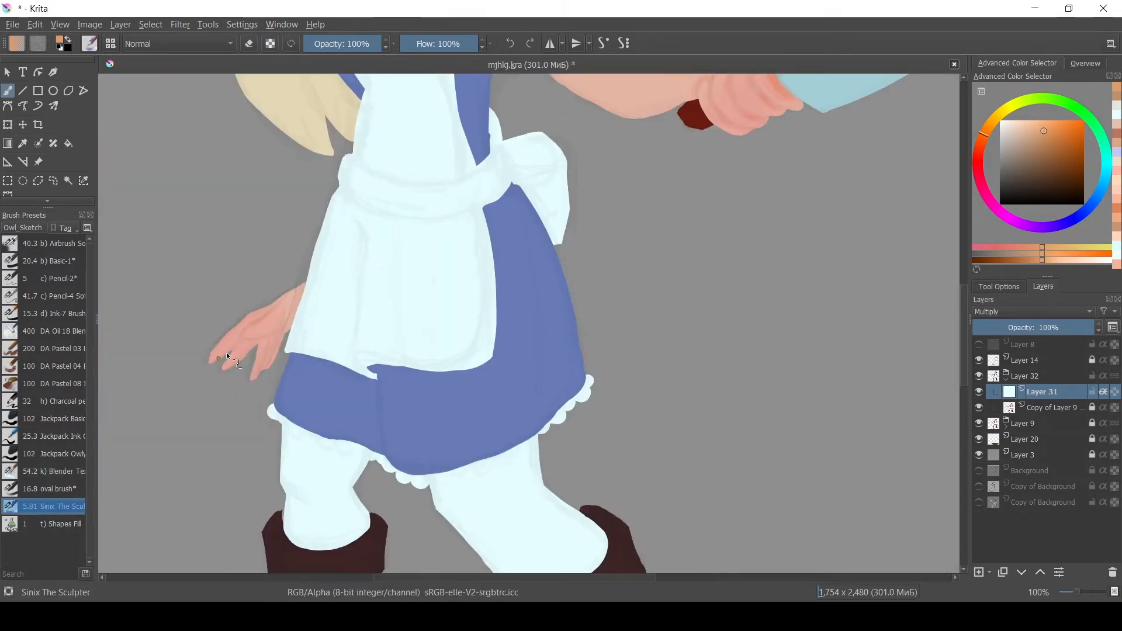
key(bracketleft)
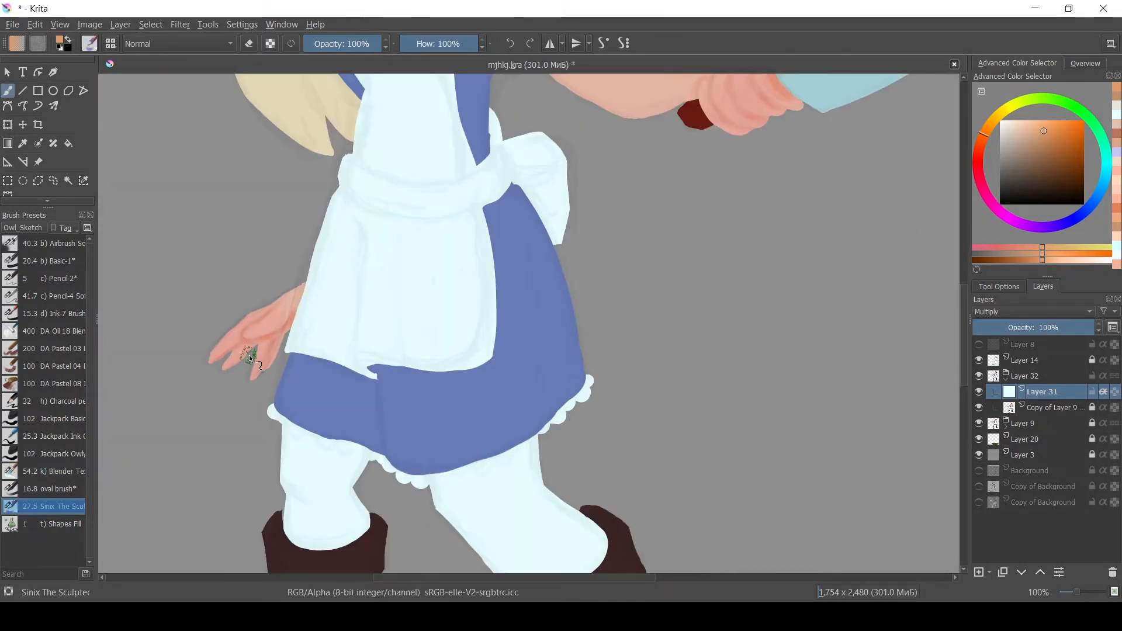
Paint shading on the apron and the left hand with the Sinix The Sculptor brush.
key(ctrl+minus)
key(ctrl+minus)
key(ctrl+minus)
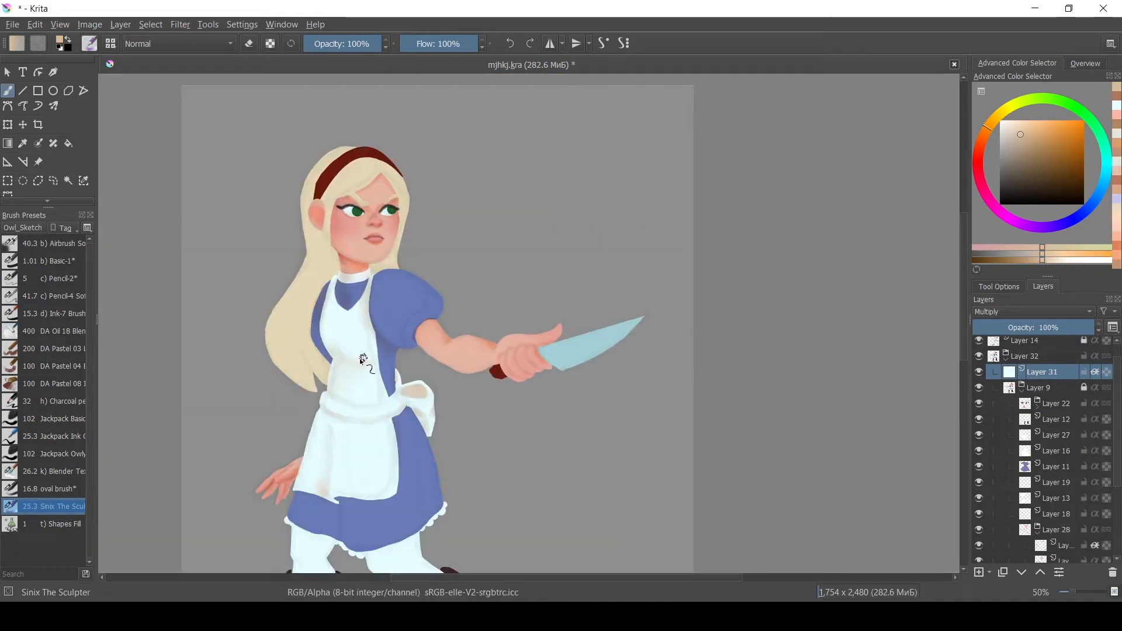
drag(421, 278, 391, 165)
mouse_move(295, 316)
shift+mouse_down()
mouse_move(305, 315)
mouse_move(292, 369)
shift+mouse_up()
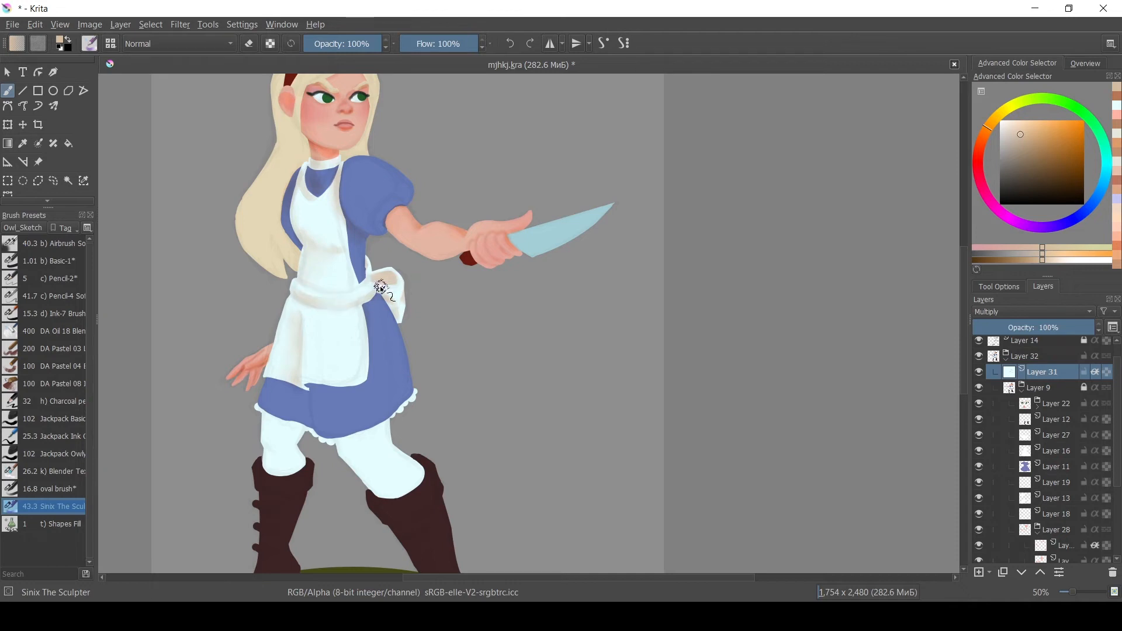
shift+drag(354, 270, 345, 270)
scroll(367, 352, down, 1)
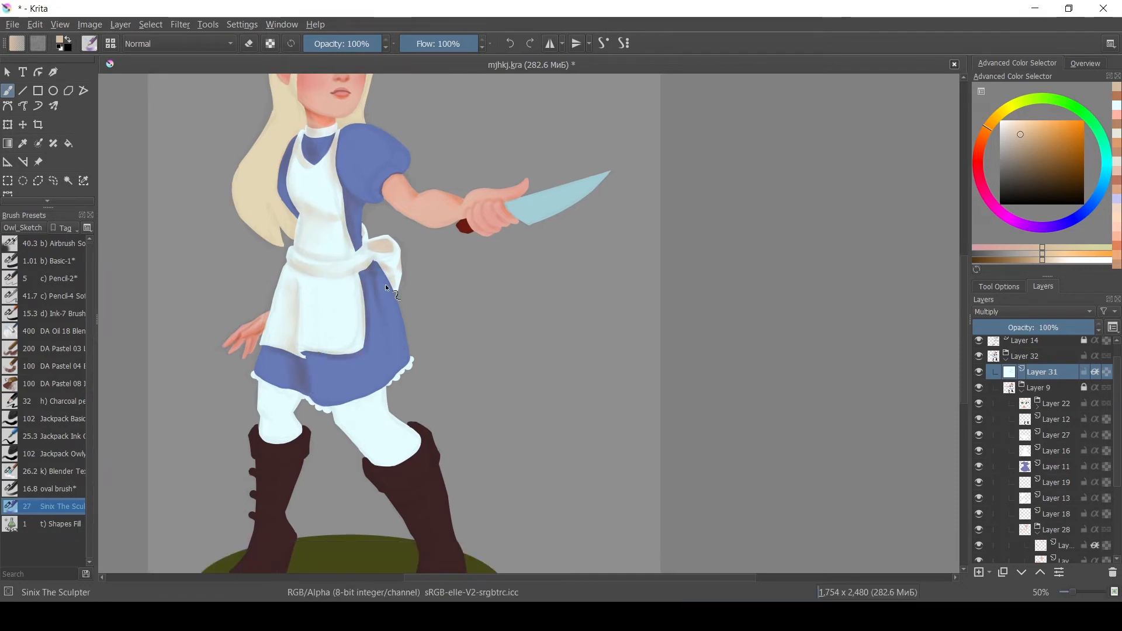
Shade the apron's lower edge and the skirt's side with Sinix The Sculptor strokes.
key(slash)
key(slash)
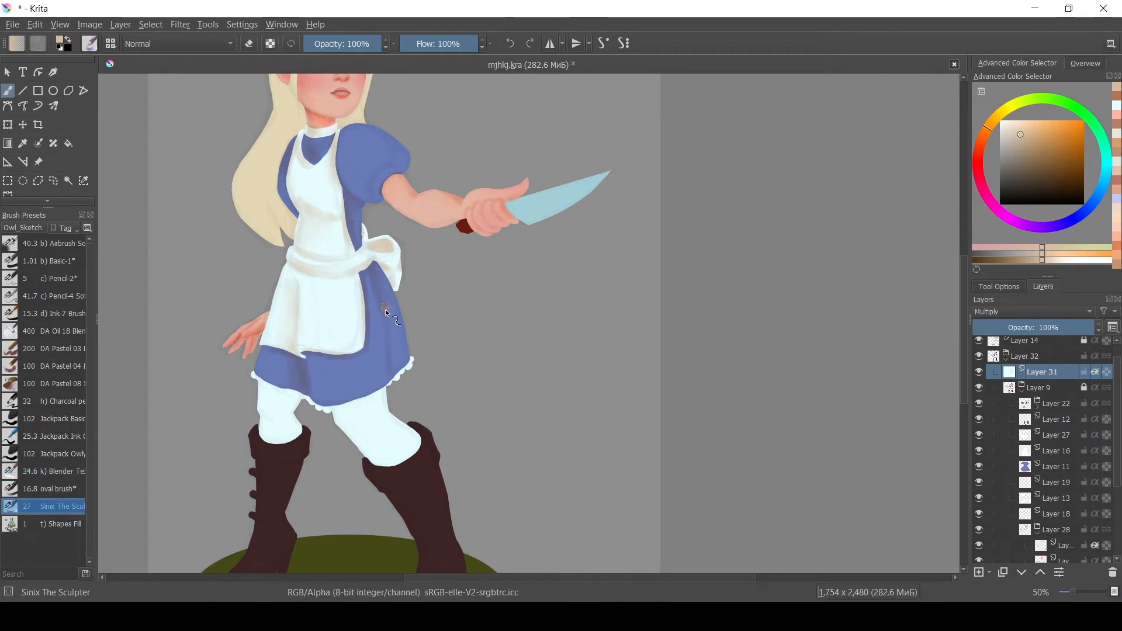
ctrl+click(307, 353)
drag(308, 356, 303, 350)
ctrl+click(301, 346)
drag(301, 346, 362, 346)
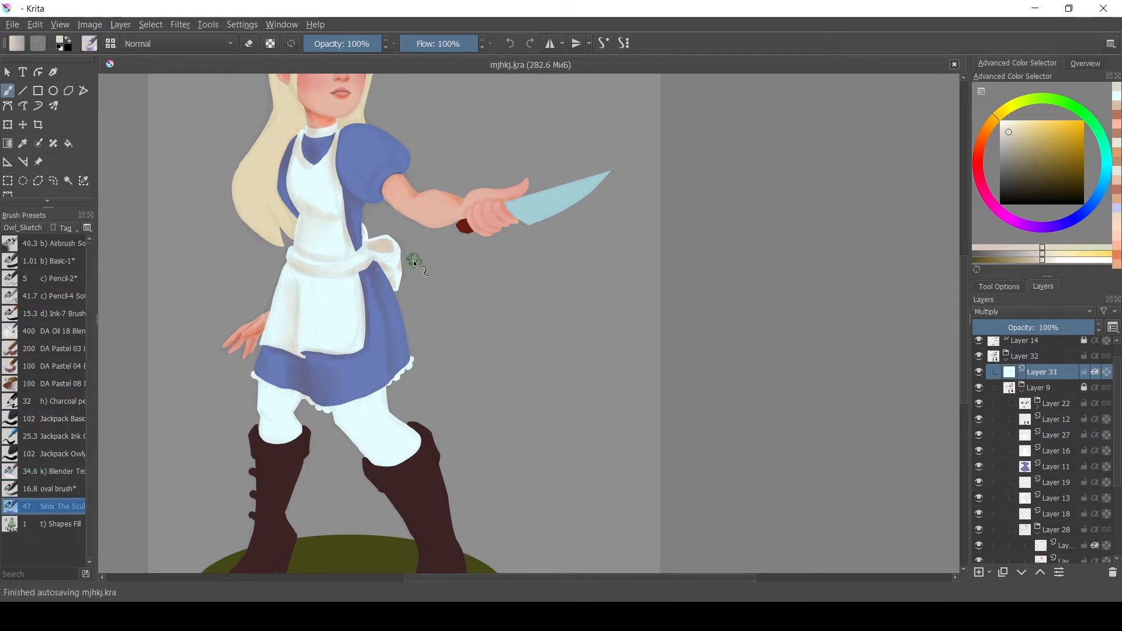
shift+drag(413, 261, 396, 260)
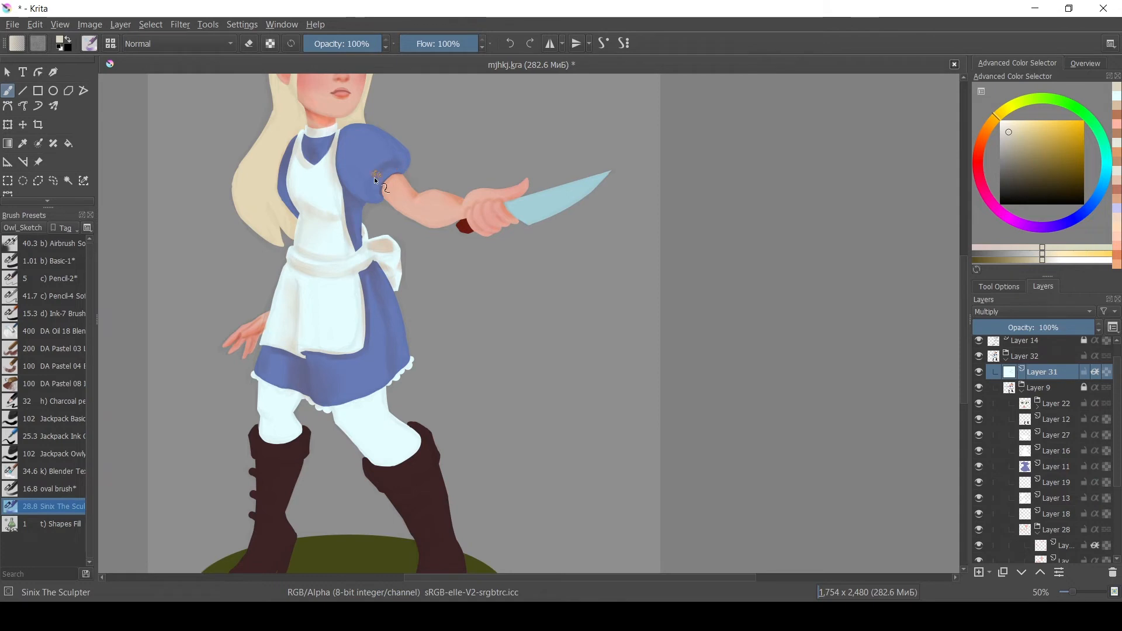
Shade the upper sleeve, the hair near the headband, and the side of the face.
ctrl+click(394, 202)
ctrl+click(394, 201)
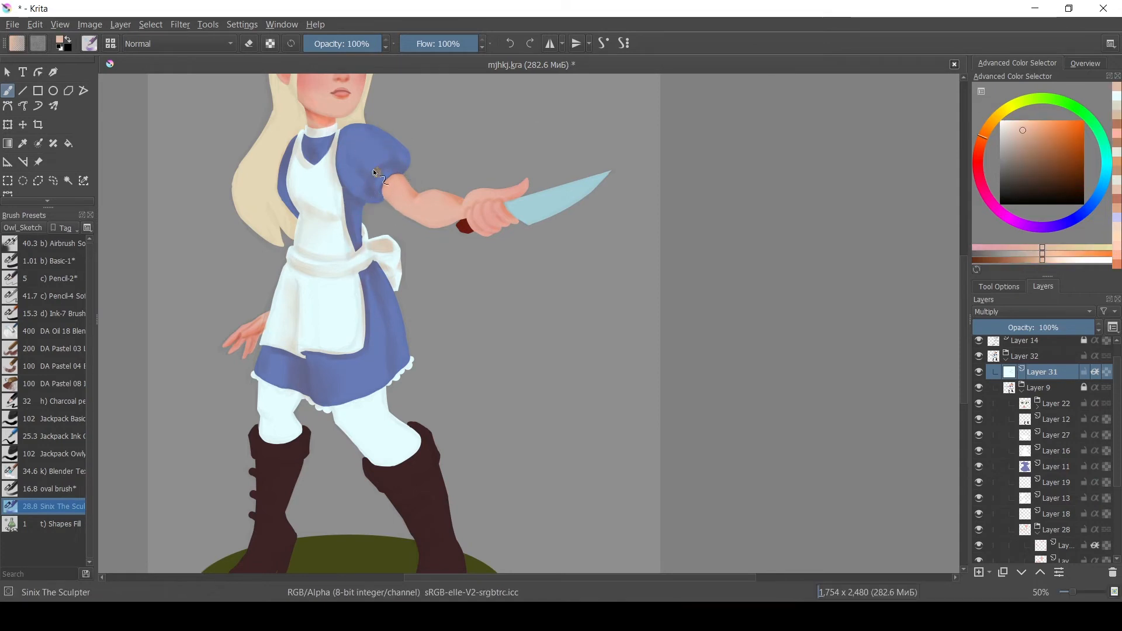
shift+drag(374, 169, 388, 264)
shift+drag(288, 151, 334, 129)
drag(330, 113, 335, 123)
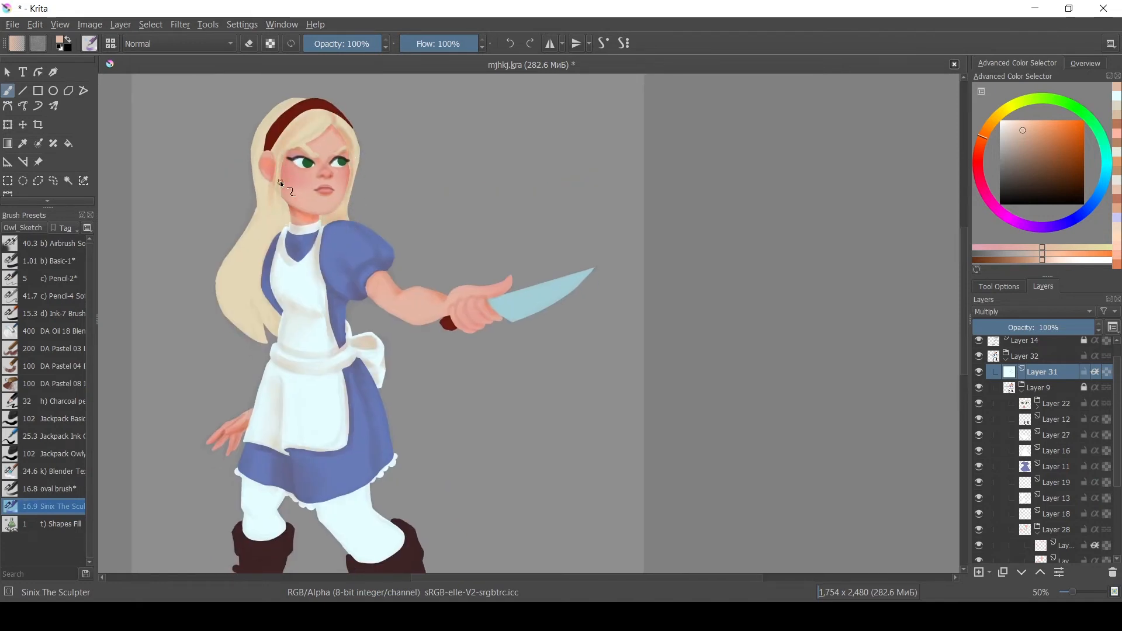
shift+drag(281, 184, 284, 183)
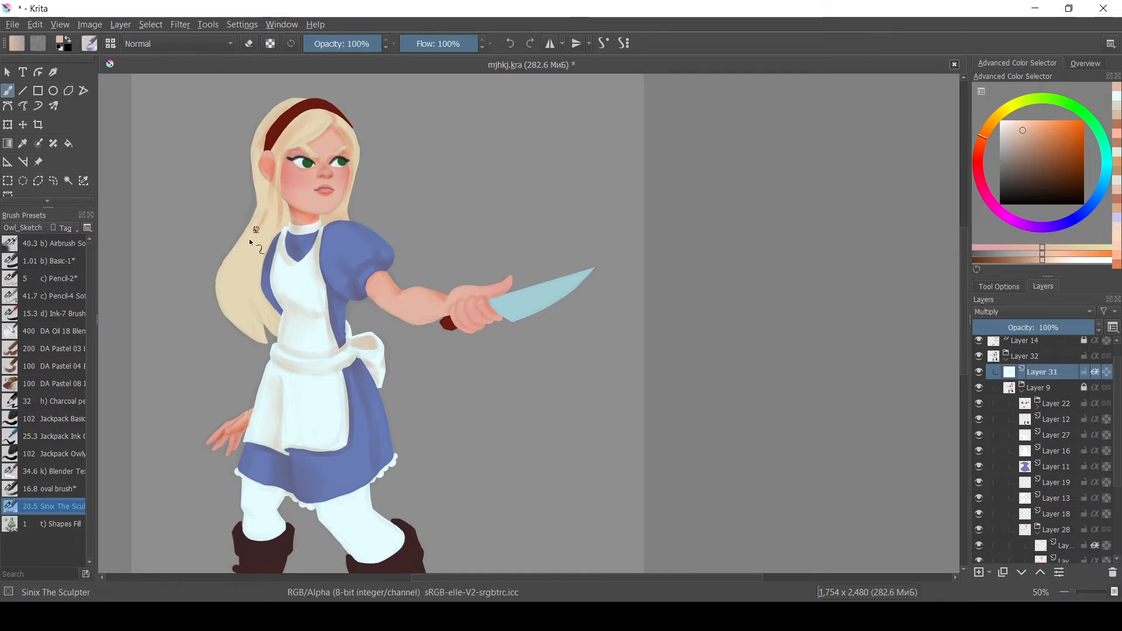
Save the file and group a clothing sublayer into a new group, then pick a colour.
scroll(349, 191, down, 5)
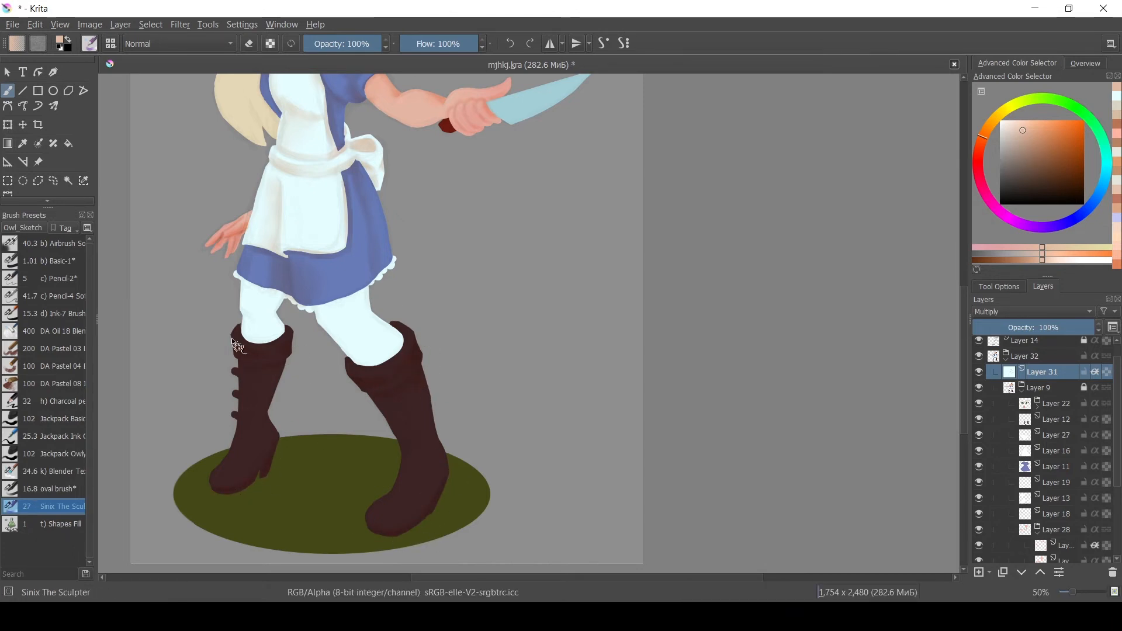
key(ctrl+s)
drag(1118, 442, 1118, 509)
click(1056, 381)
key(ctrl+g)
click(1001, 196)
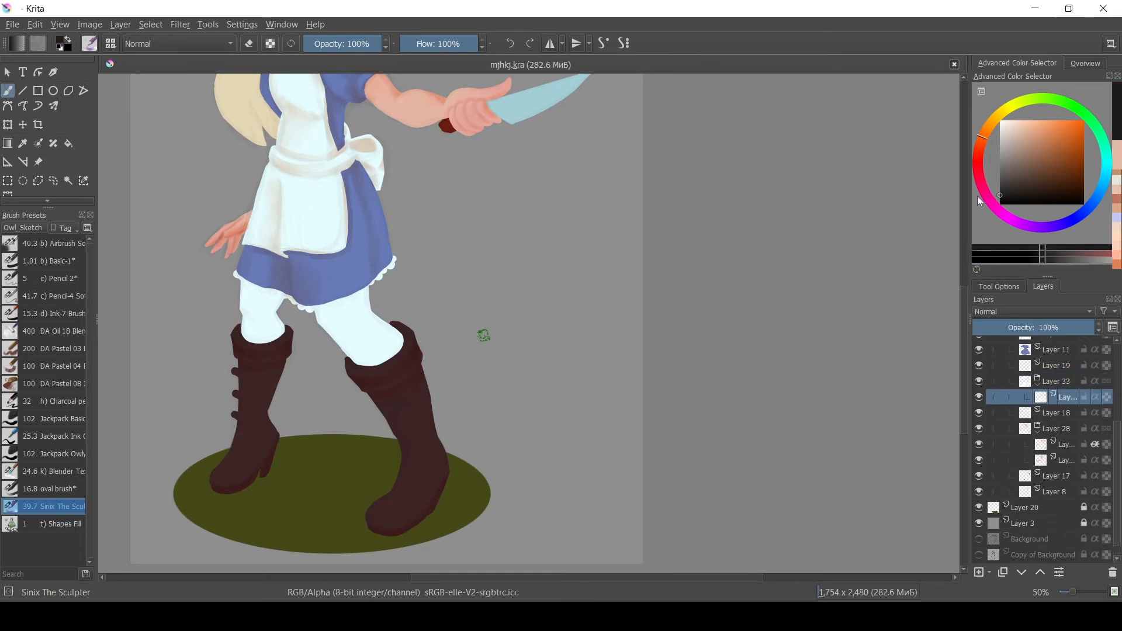
Add a new layer and paint black stripes across the stockings with the Jackpack Ink Crunchy brush.
key(Insert)
click(1095, 397)
click(1085, 413)
click(59, 419)
drag(1117, 449, 1116, 392)
drag(318, 308, 311, 314)
drag(97, 320, 110, 320)
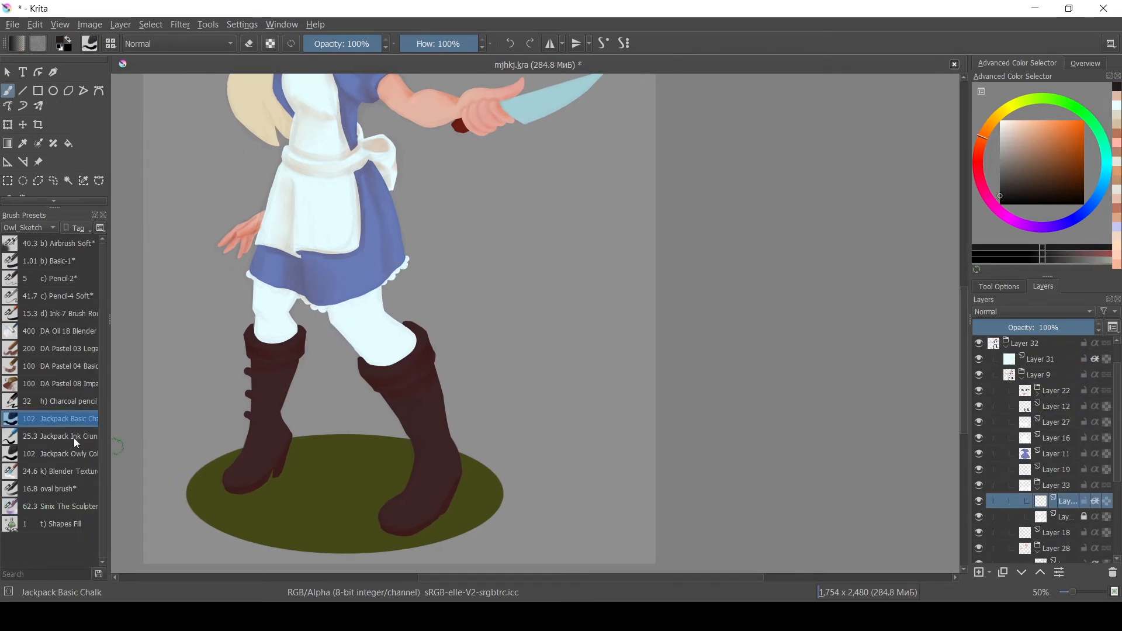
click(75, 439)
drag(331, 310, 383, 292)
drag(363, 360, 413, 352)
key(ctrl+z)
drag(344, 341, 394, 310)
key(ctrl+z)
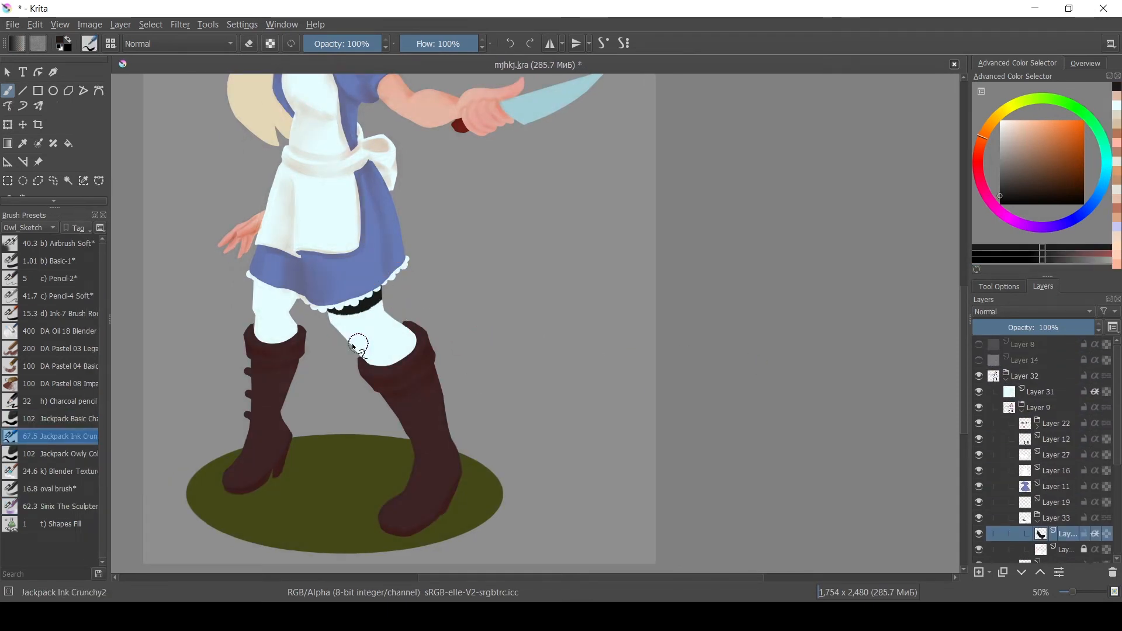
drag(350, 343, 397, 317)
drag(375, 365, 415, 336)
mouse_move(255, 284)
mouse_down()
mouse_move(295, 299)
mouse_move(297, 333)
mouse_move(283, 315)
mouse_move(296, 325)
mouse_move(274, 337)
mouse_move(284, 340)
mouse_move(293, 314)
mouse_up()
Finish the stocking stripes, toggling between erasing and painting, and save the file.
key(e)
key(e)
key(w)
key(e)
key(e)
key(w)
key(e)
key(e)
key(e)
key(e)
key(e)
key(ctrl+s)
key(ctrl+s)
key(ctrl+minus)
key(ctrl+minus)
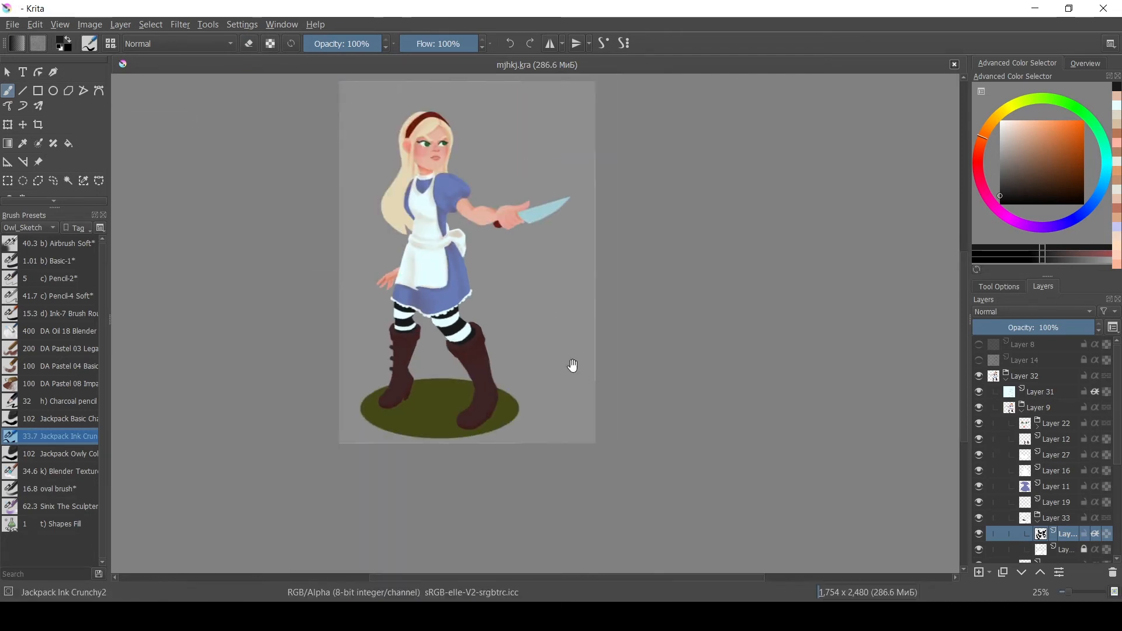
Undo the last stroke and brush soft blue shading over the top of the head with the oval brush.
drag(571, 366, 452, 417)
click(1084, 407)
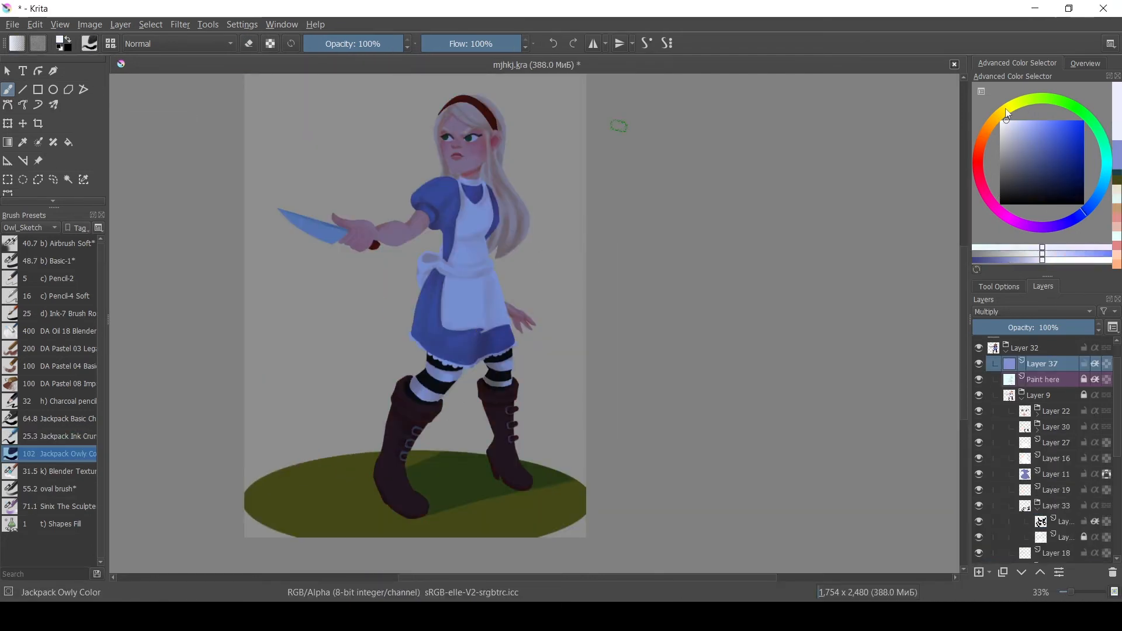
key(ctrl+z)
click(78, 248)
click(78, 489)
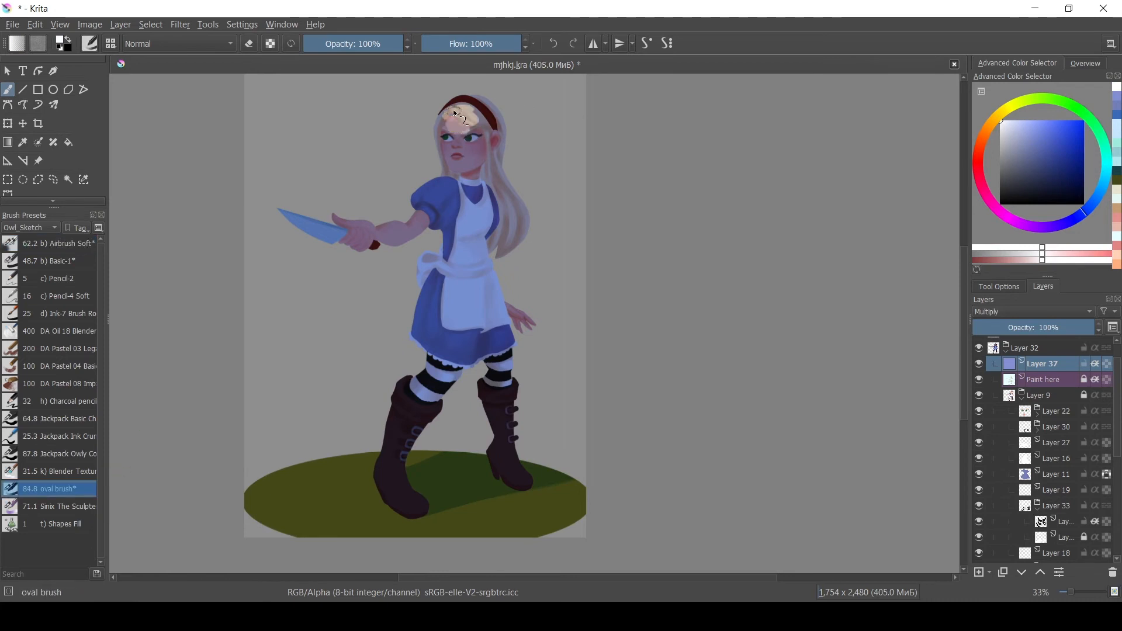
drag(472, 145, 488, 186)
Shade the face, neck and raised arm in blue with the Sinix The Sculpter brush on the multiply layer.
click(67, 507)
mouse_move(453, 119)
mouse_down()
mouse_move(477, 119)
mouse_move(469, 106)
mouse_move(444, 136)
mouse_move(497, 125)
mouse_move(485, 102)
mouse_up()
scroll(493, 99, up, 2)
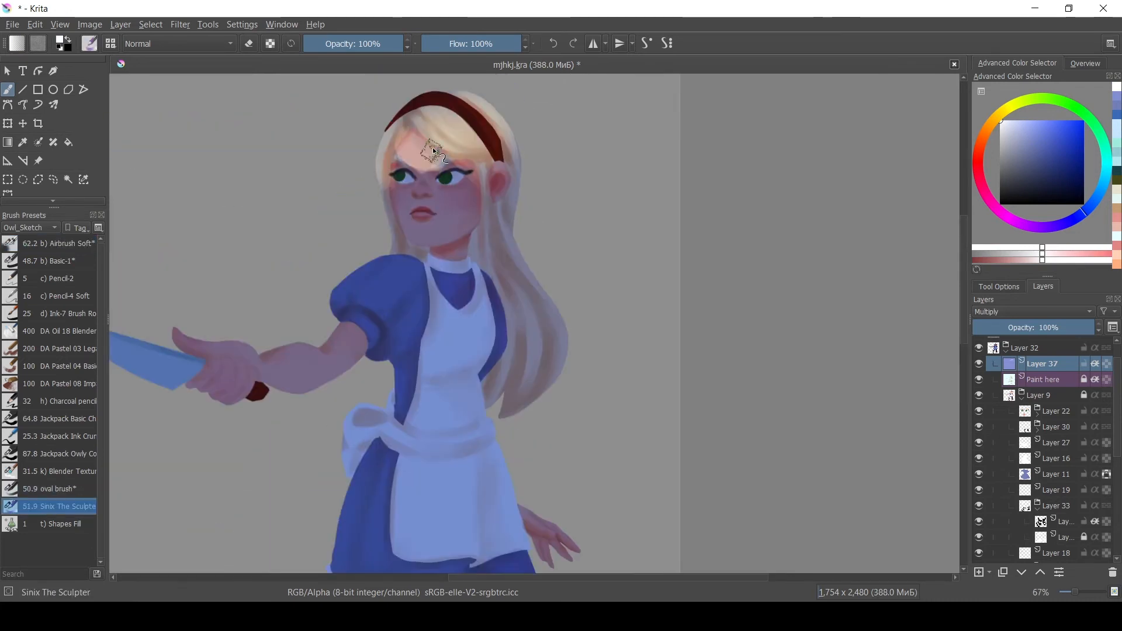
shift+drag(433, 152, 427, 152)
mouse_move(429, 192)
mouse_down()
mouse_move(447, 240)
mouse_move(438, 214)
mouse_move(469, 196)
mouse_move(426, 234)
mouse_move(427, 167)
mouse_move(429, 192)
mouse_up()
mouse_move(431, 192)
shift+mouse_down()
mouse_move(458, 198)
mouse_move(426, 182)
mouse_move(448, 233)
shift+mouse_up()
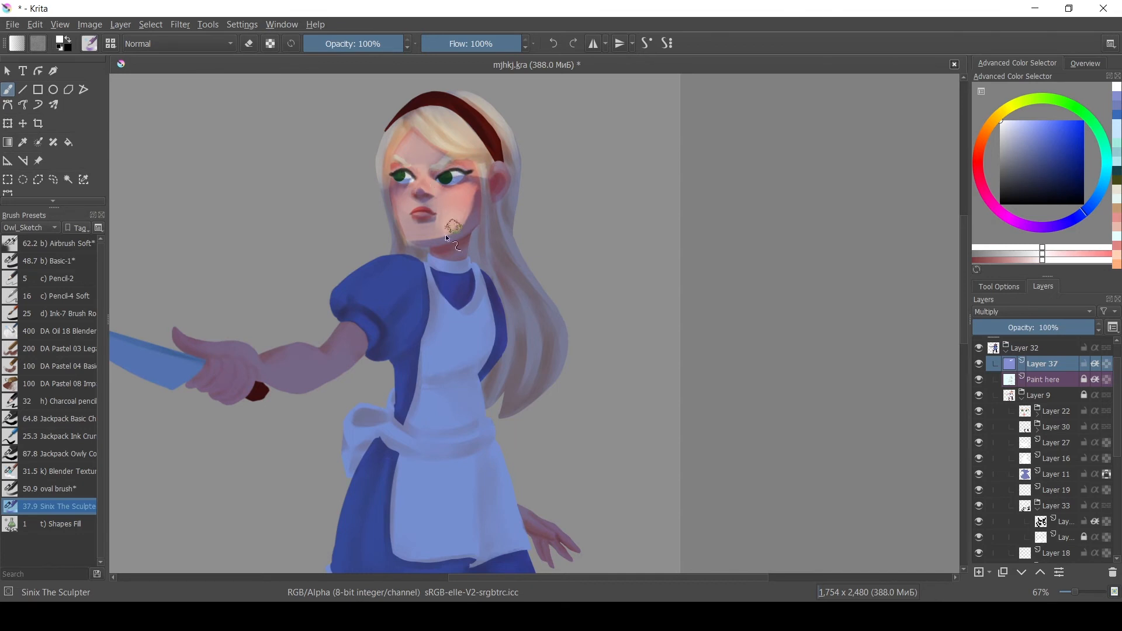
shift+drag(380, 269, 400, 270)
mouse_move(400, 270)
mouse_down()
mouse_move(397, 330)
mouse_move(266, 359)
mouse_move(199, 349)
mouse_up()
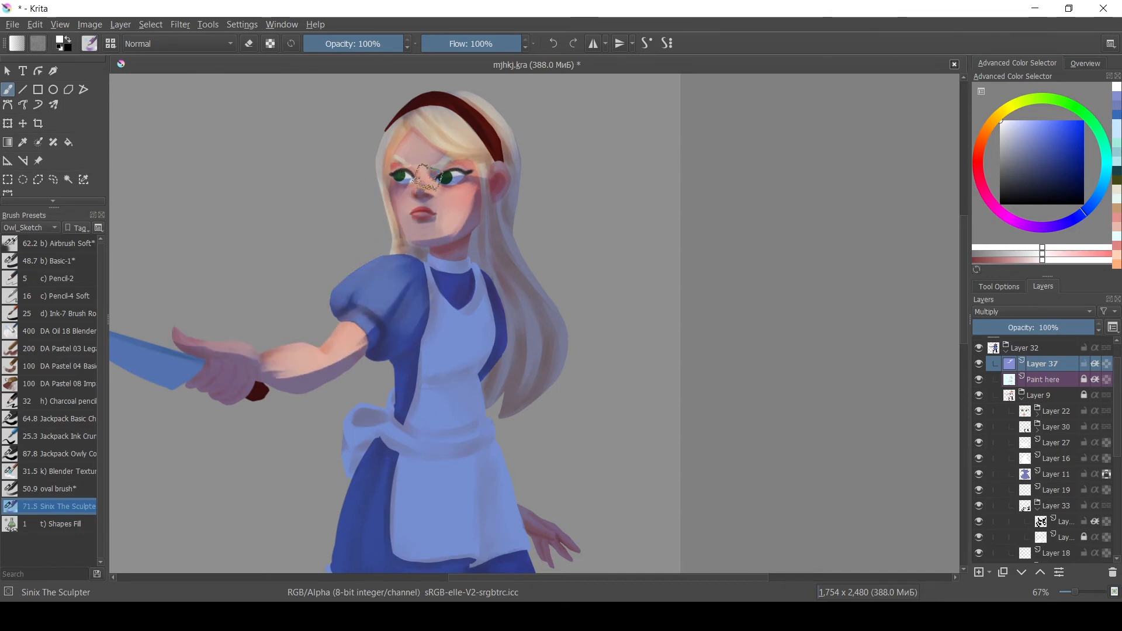
mouse_move(425, 182)
mouse_down()
mouse_move(415, 238)
mouse_move(467, 266)
mouse_up()
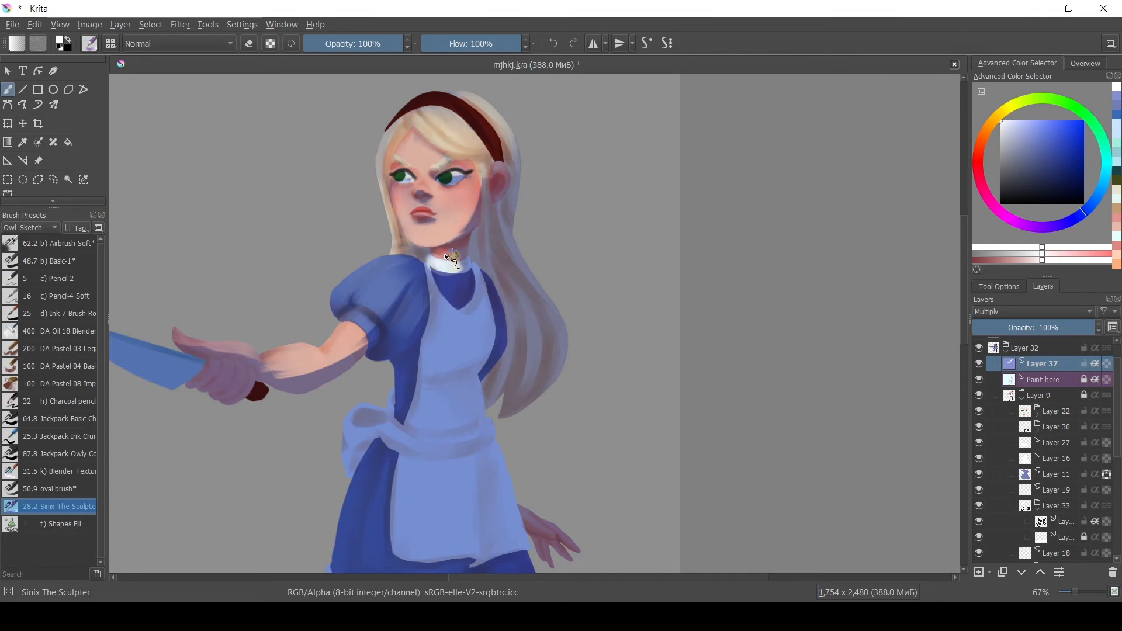
drag(471, 285, 446, 272)
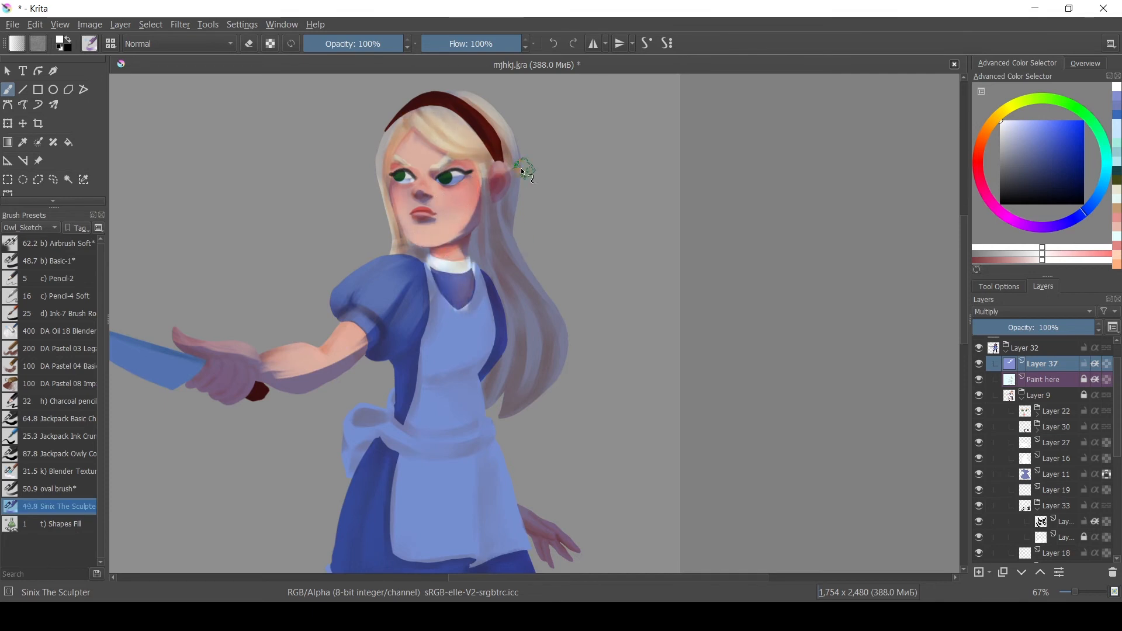
Shade the hair beside the face and the neck with blue Sinix strokes.
drag(486, 199, 489, 259)
drag(492, 177, 494, 248)
drag(398, 230, 394, 255)
drag(412, 261, 402, 279)
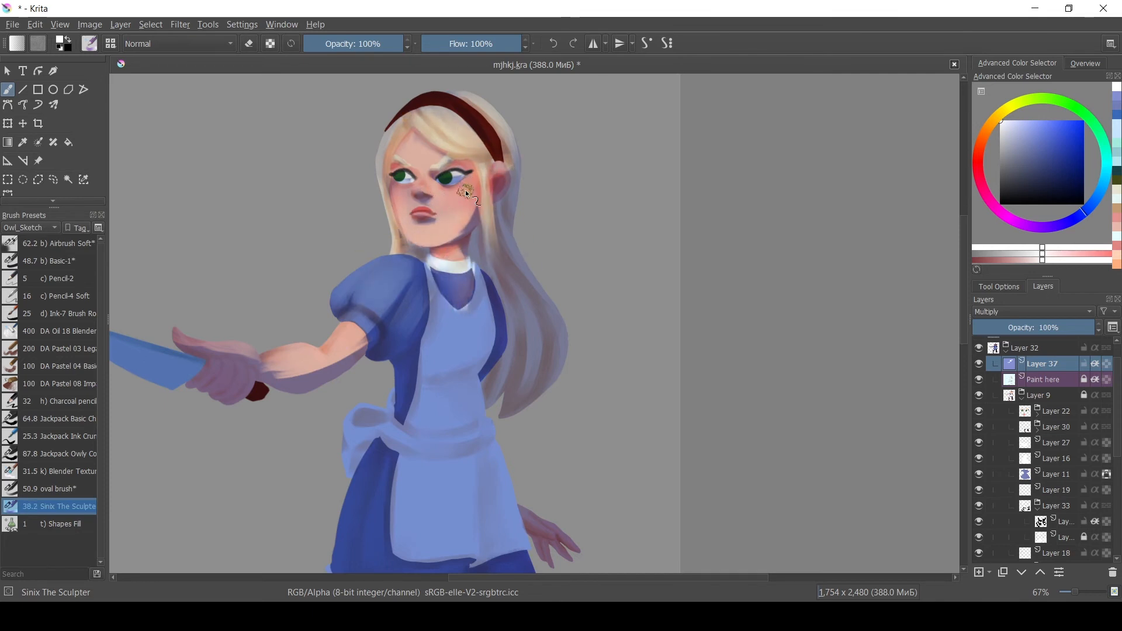
drag(450, 185, 517, 275)
drag(496, 199, 518, 250)
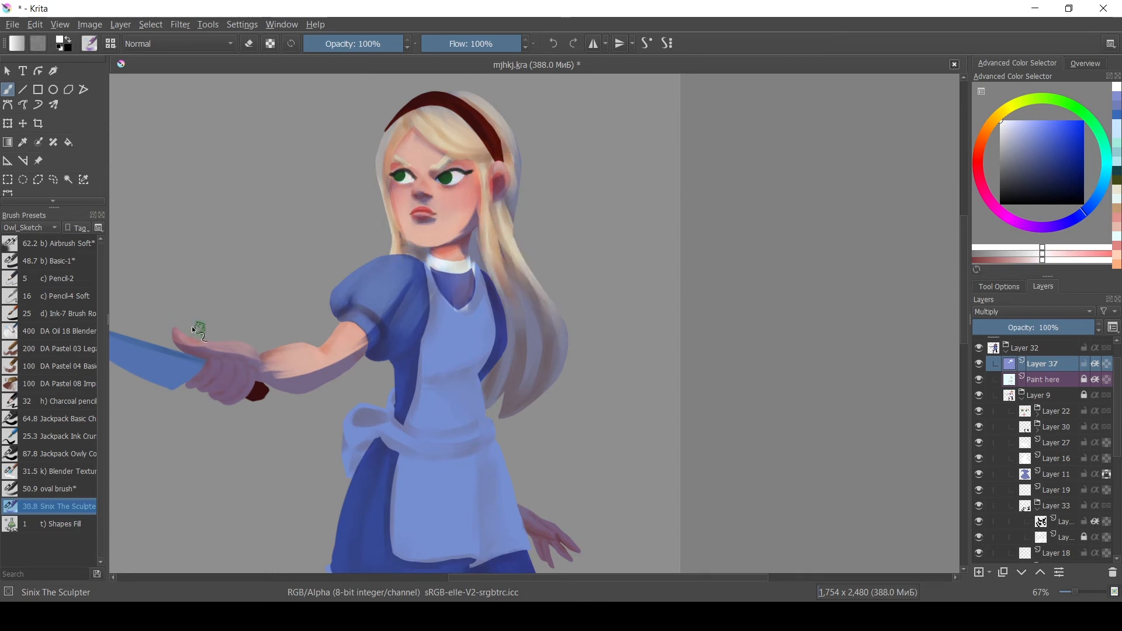
Shade the hair's back edge, the dress front and the boot with long blue strokes.
key(minus)
key(minus)
shift+drag(459, 299, 466, 300)
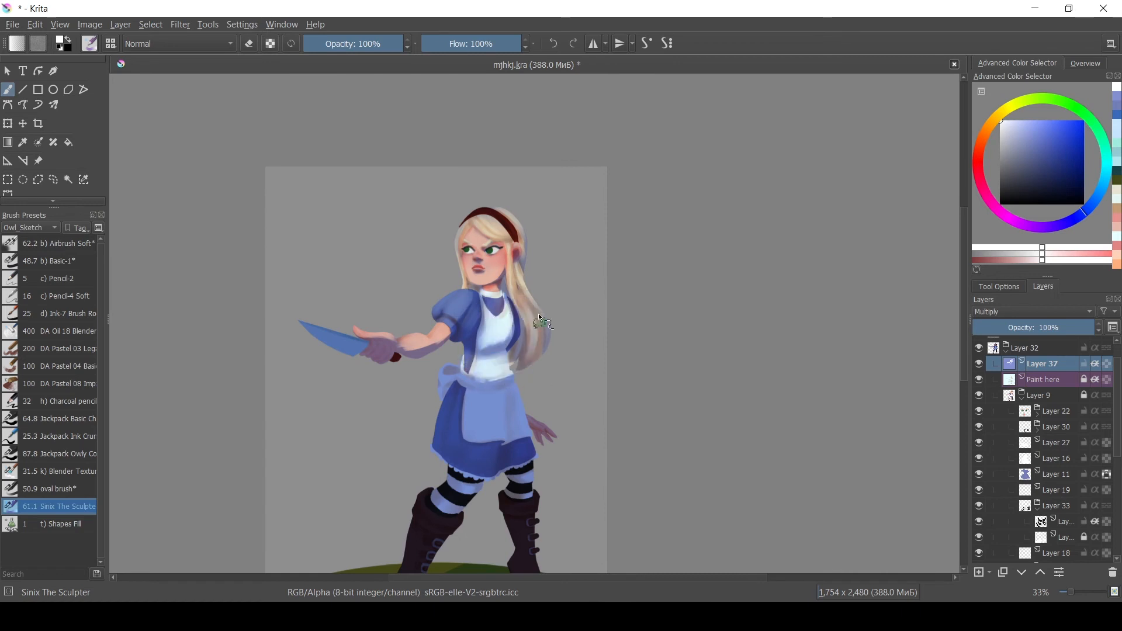
drag(539, 316, 528, 222)
shift+drag(437, 293, 436, 361)
shift+drag(459, 310, 467, 361)
drag(413, 401, 401, 485)
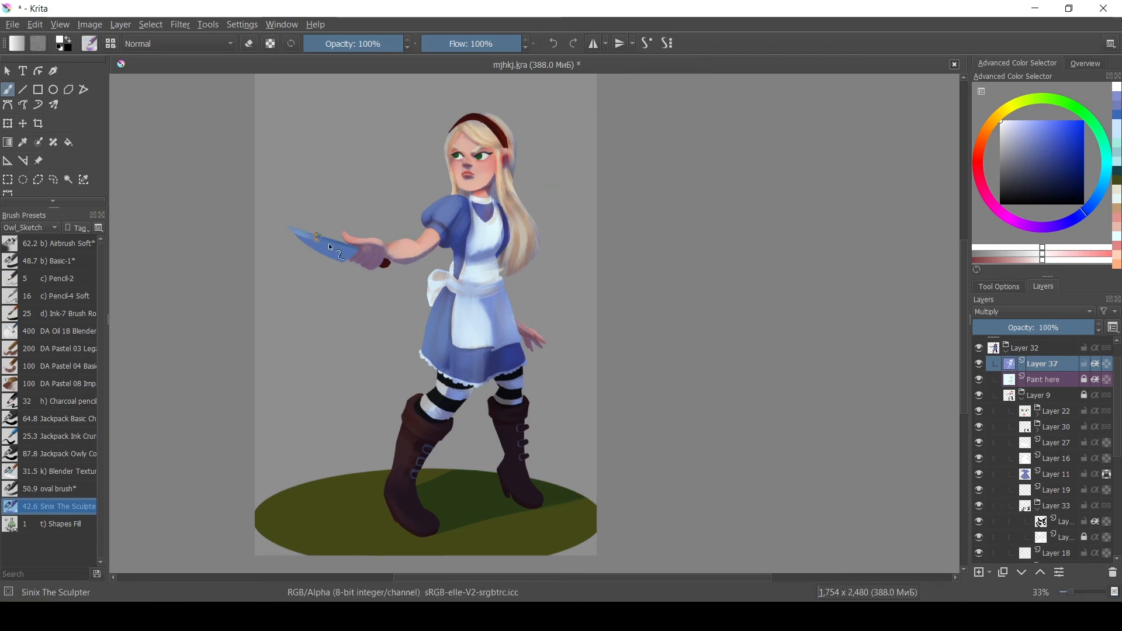
Shade the knife blade, the sleeve and the hair strands in blue.
shift+drag(328, 244, 332, 243)
drag(299, 229, 347, 248)
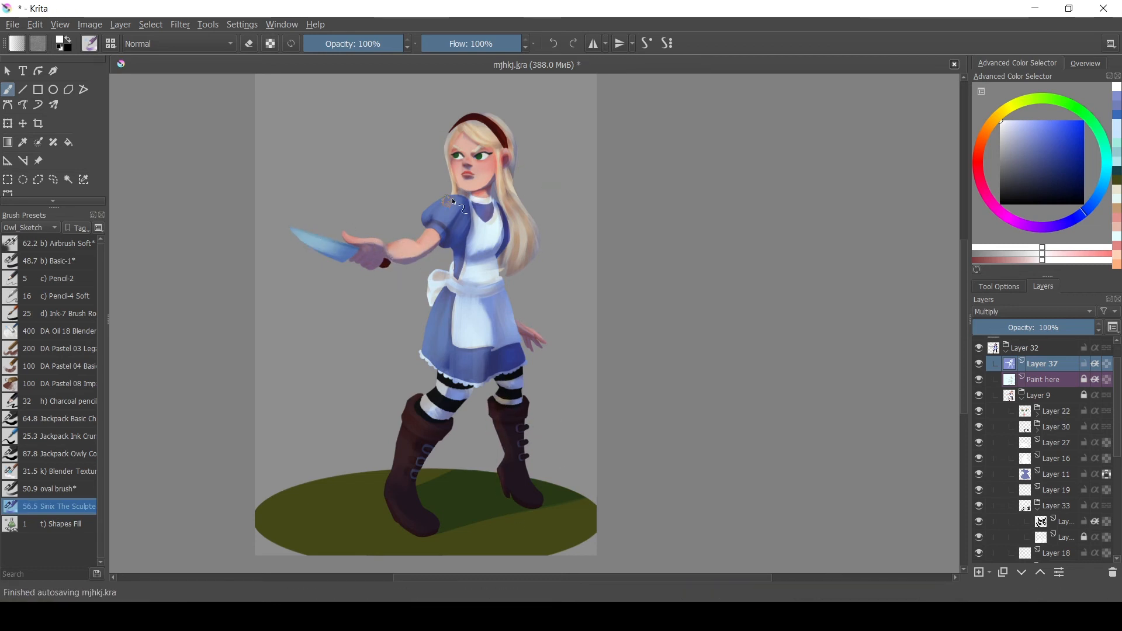
drag(503, 308, 512, 343)
ctrl+click(492, 270)
ctrl+click(501, 224)
shift+drag(501, 181, 500, 181)
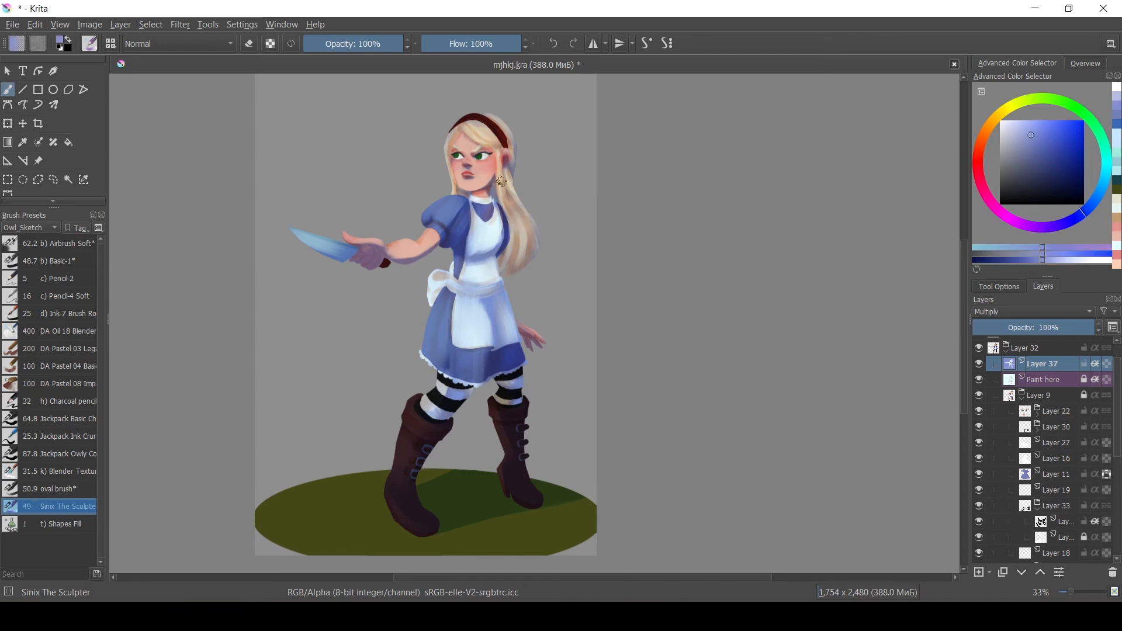
ctrl+click(521, 184)
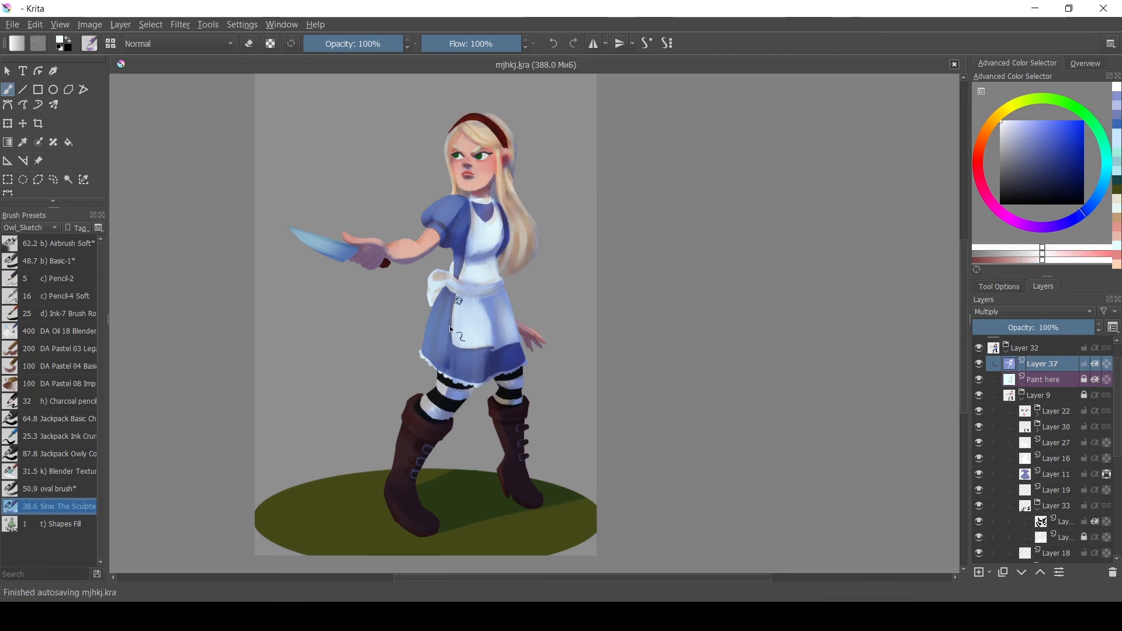
ctrl+click(508, 235)
shift+drag(461, 435, 467, 435)
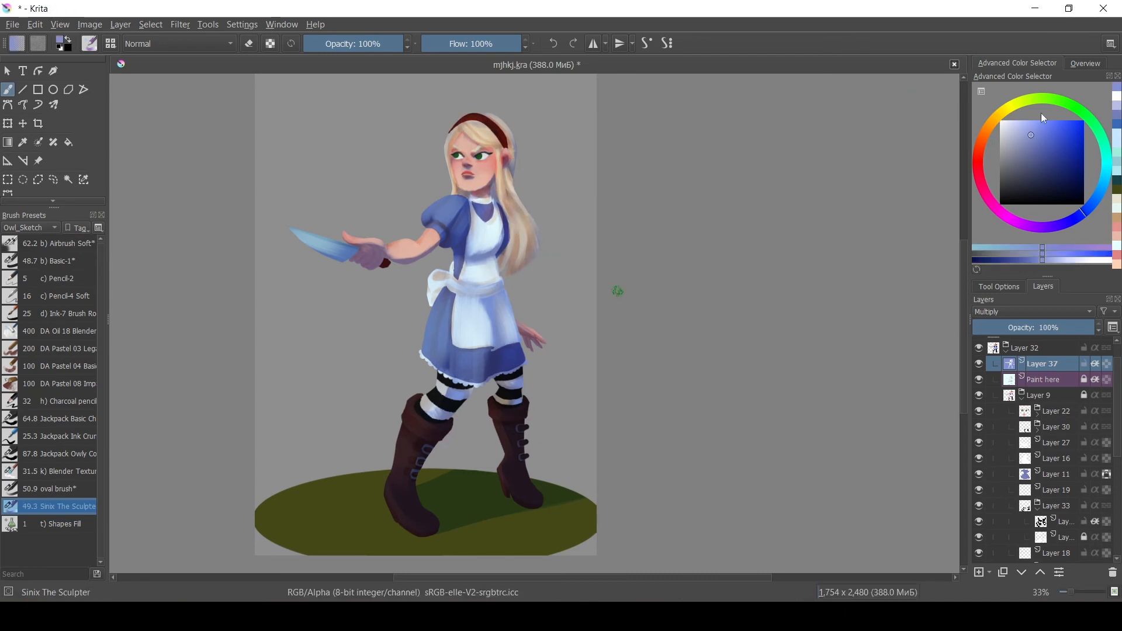
Pick a lighter blue, shade the hair along the neck and save the file.
click(1118, 96)
ctrl+click(504, 239)
shift+drag(506, 244, 505, 244)
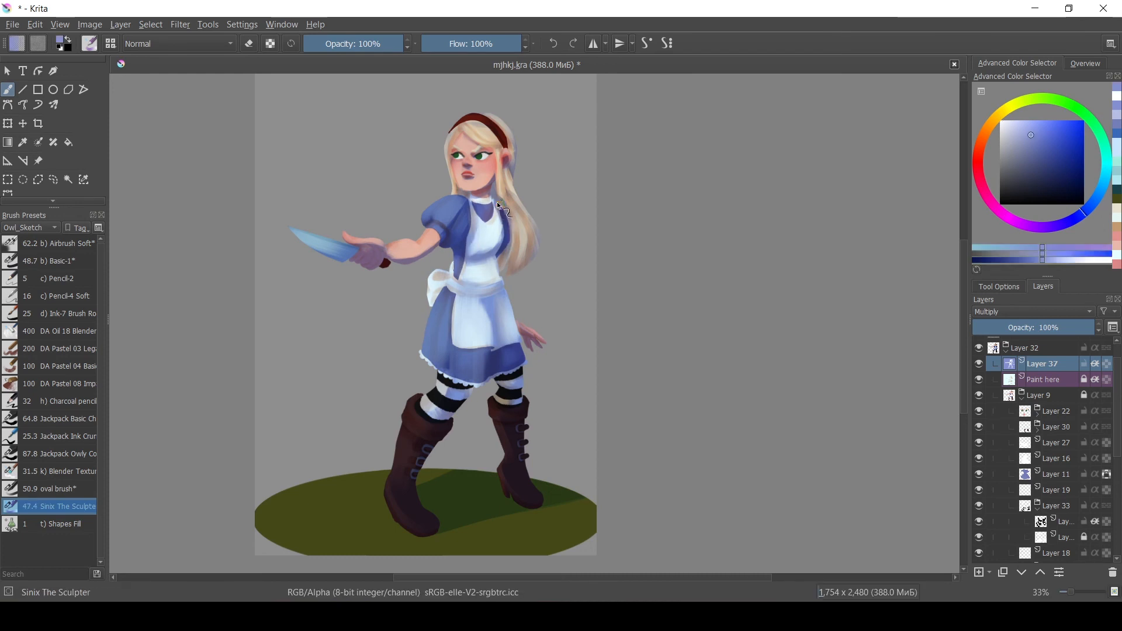
ctrl+click(498, 203)
drag(504, 181, 537, 263)
key(ctrl+s)
Mirror the canvas horizontally, shade the hair's outer edge in blue and save.
ctrl+click(513, 157)
key(m)
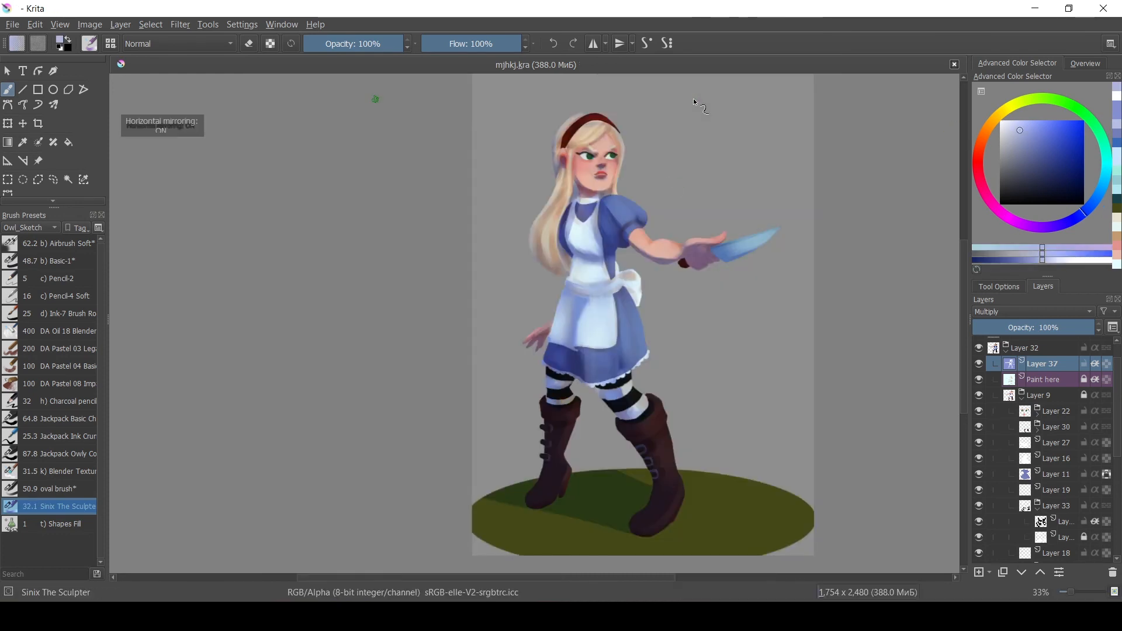
ctrl+click(565, 146)
ctrl+click(557, 153)
mouse_move(556, 146)
mouse_down()
mouse_move(561, 190)
mouse_move(535, 240)
mouse_up()
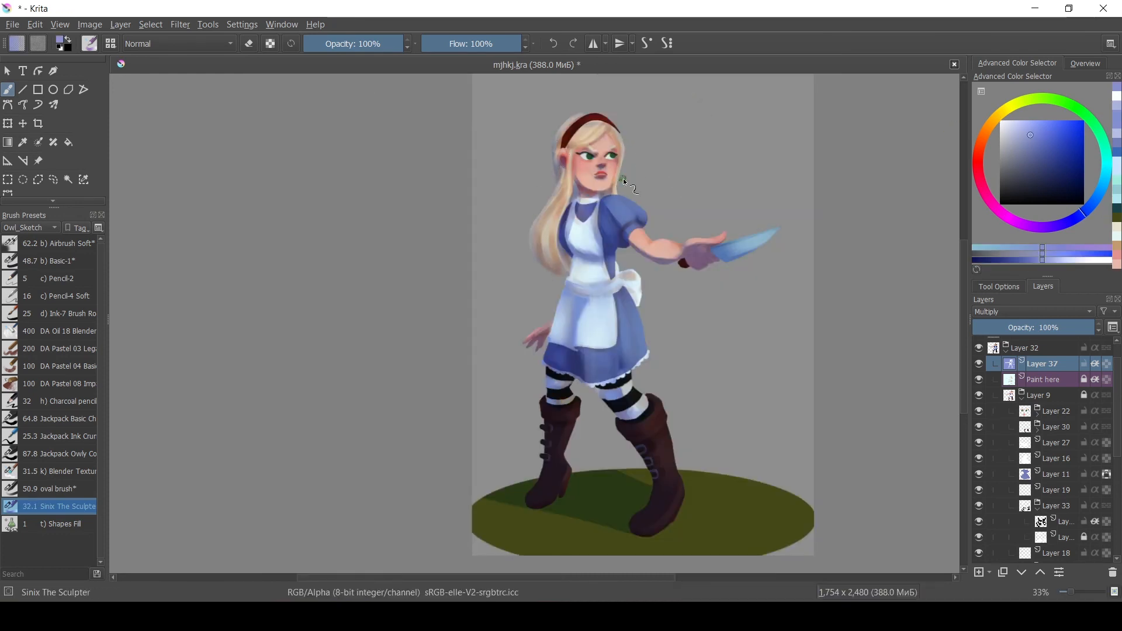
key(ctrl+s)
Turn mirroring off, shade the apron's upper area in blue and save the file.
key(m)
ctrl+click(516, 352)
mouse_move(513, 349)
mouse_down()
mouse_move(495, 300)
mouse_move(509, 294)
mouse_move(502, 285)
mouse_move(482, 297)
mouse_up()
ctrl+click(477, 304)
ctrl+click(510, 310)
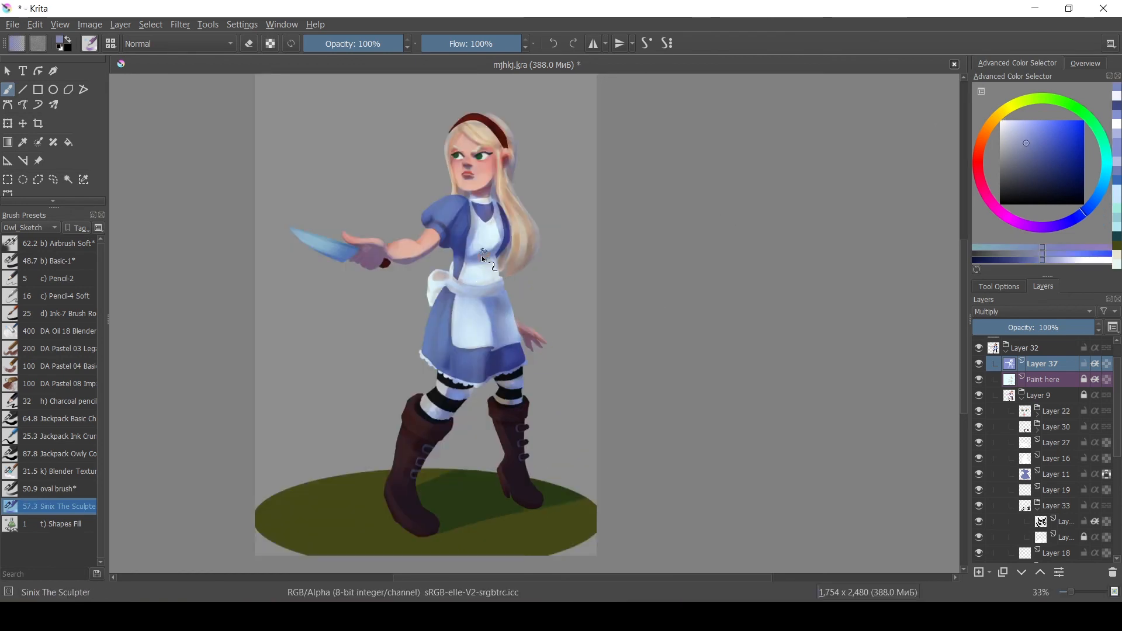
key(ctrl+s)
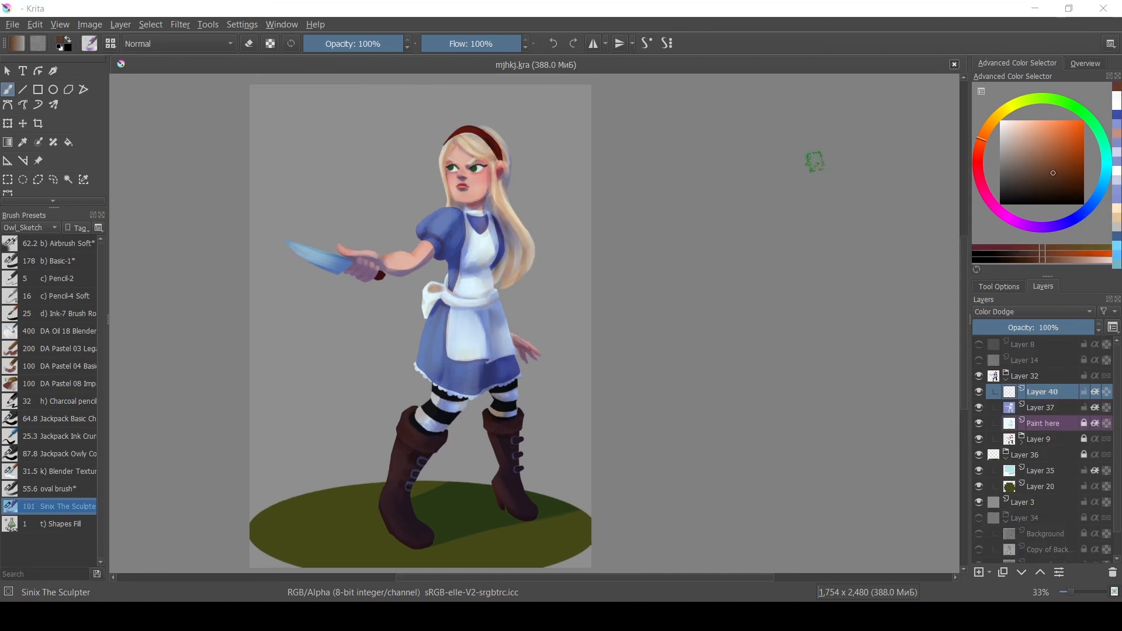
Paint orange highlights along the knife blade on the Color Dodge layer.
key(plus)
key(plus)
drag(328, 246, 480, 260)
shift+drag(284, 169, 273, 169)
drag(205, 182, 278, 220)
key(minus)
key(minus)
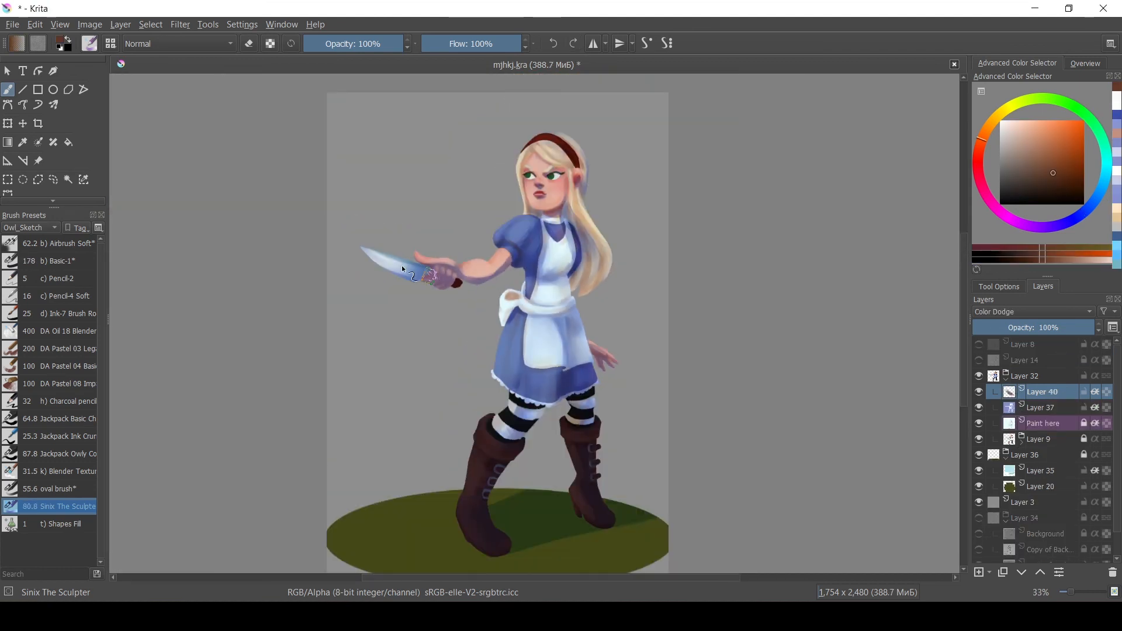
Highlight the boot buckles in light blue with the oval brush on the dodge layer.
key(plus)
key(plus)
key(plus)
drag(460, 538, 457, 245)
click(1046, 137)
click(58, 489)
click(1101, 188)
click(1035, 134)
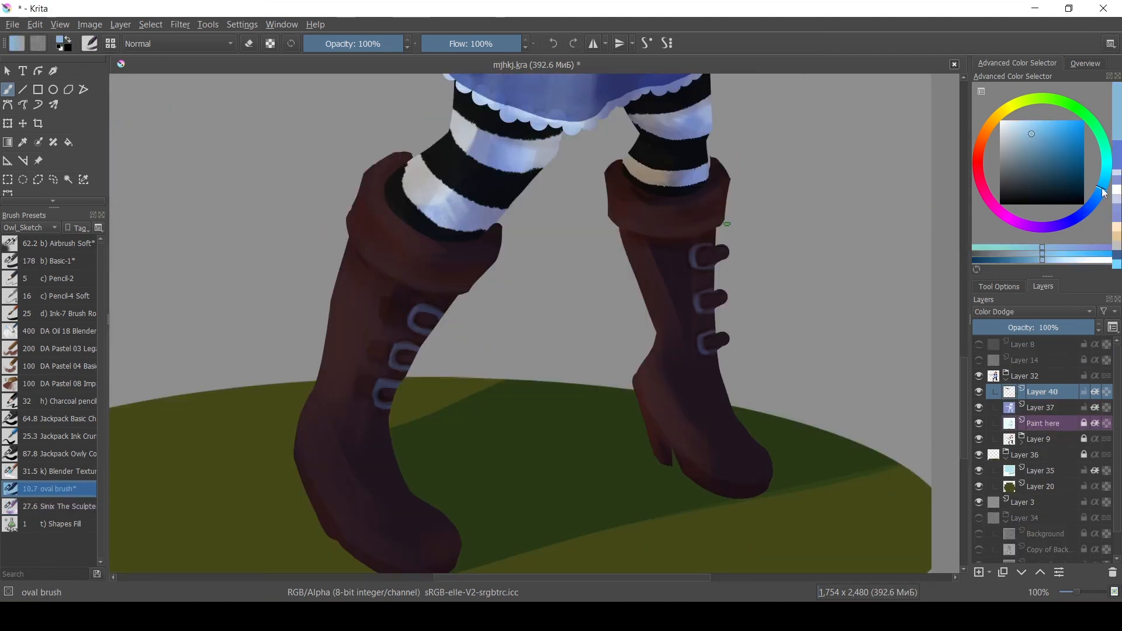
drag(398, 348, 392, 367)
drag(379, 383, 377, 403)
click(1011, 130)
drag(702, 337, 705, 352)
Pick an orange tone and paint dodge highlights on the boots with the Sinix brush.
click(57, 507)
click(978, 162)
click(1029, 134)
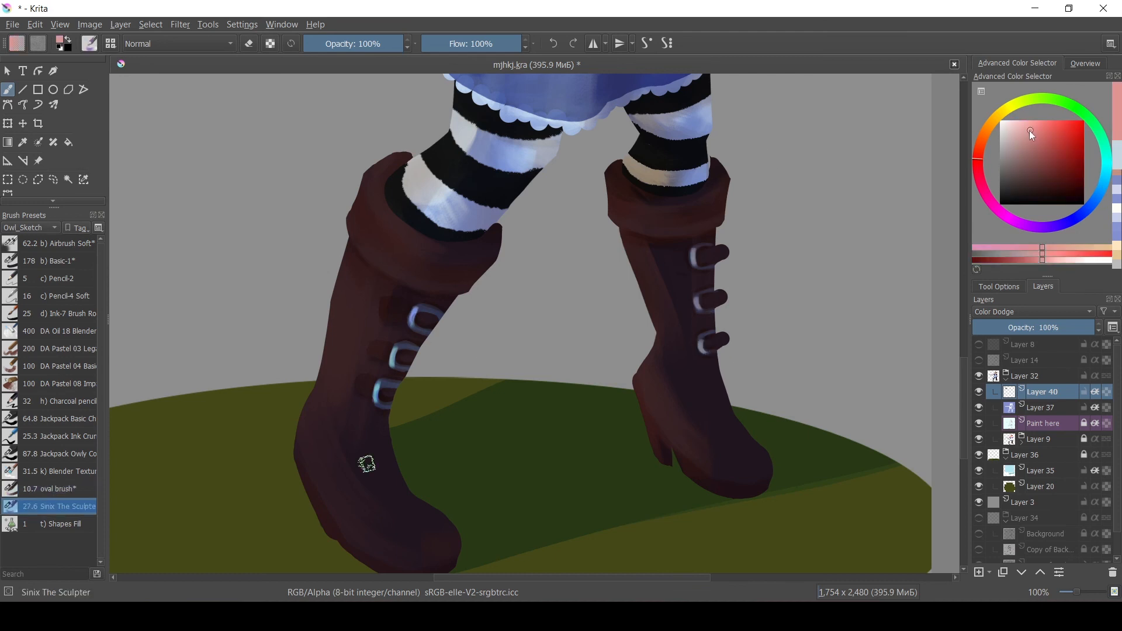
click(983, 136)
key(minus)
key(minus)
key(minus)
key(minus)
click(1048, 150)
mouse_move(473, 244)
mouse_down()
mouse_move(388, 274)
mouse_move(395, 281)
mouse_up()
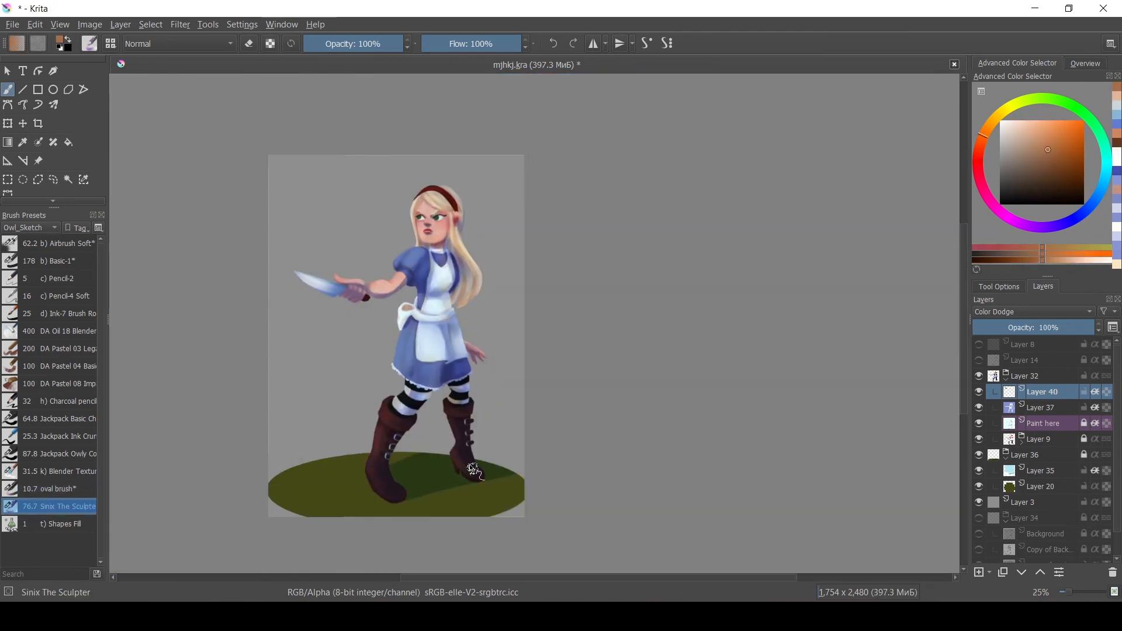
drag(407, 332, 402, 361)
Add an orange dodge highlight down the hair on the right side of the head.
key(plus)
key(plus)
key(plus)
drag(507, 138, 548, 235)
click(57, 471)
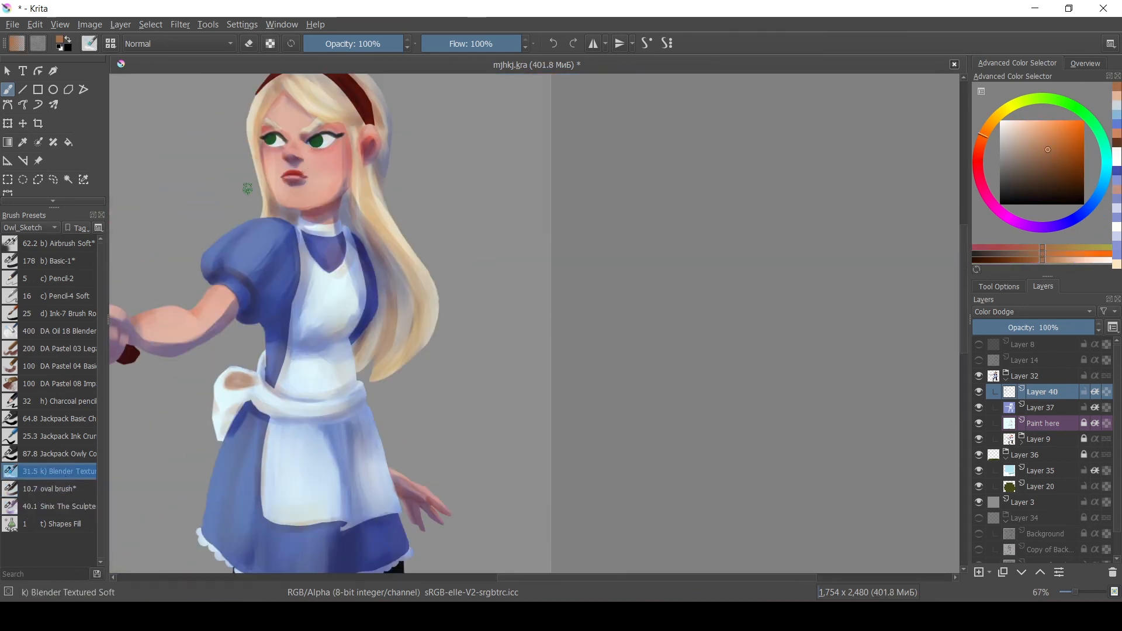
click(57, 506)
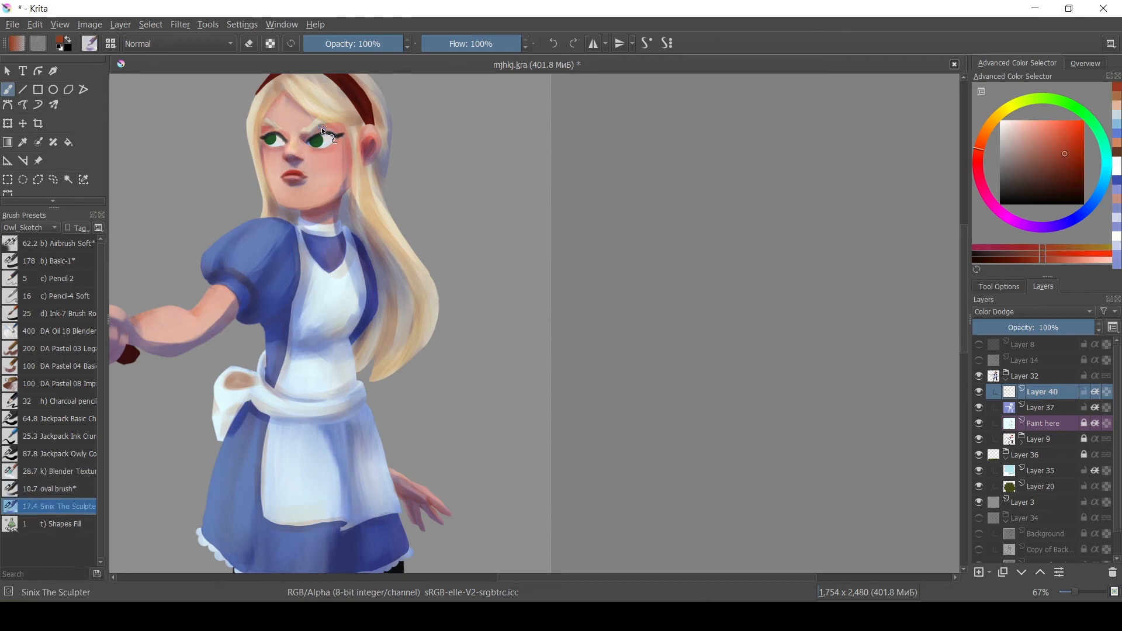